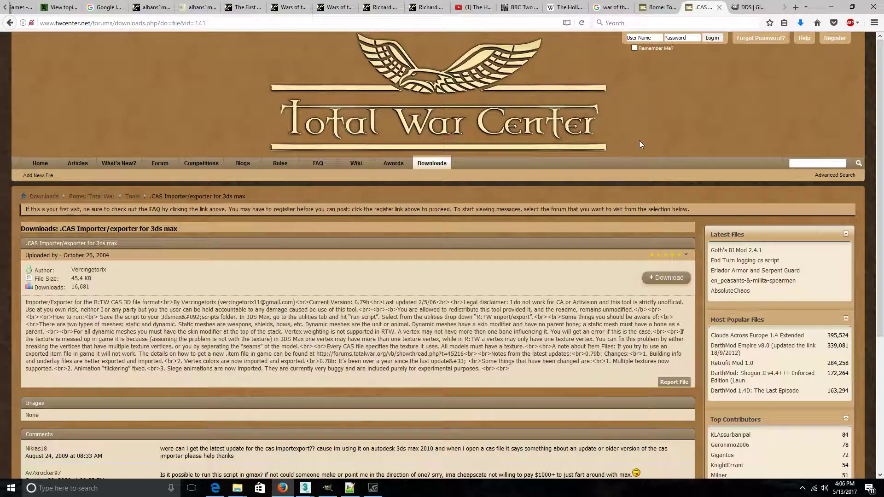
- Look through the Rome: Total War Hosted Modifications forum, from the Pre-Roman and Roman Timeframe mods to the Post-Roman Timeframe mods
click(654, 7)
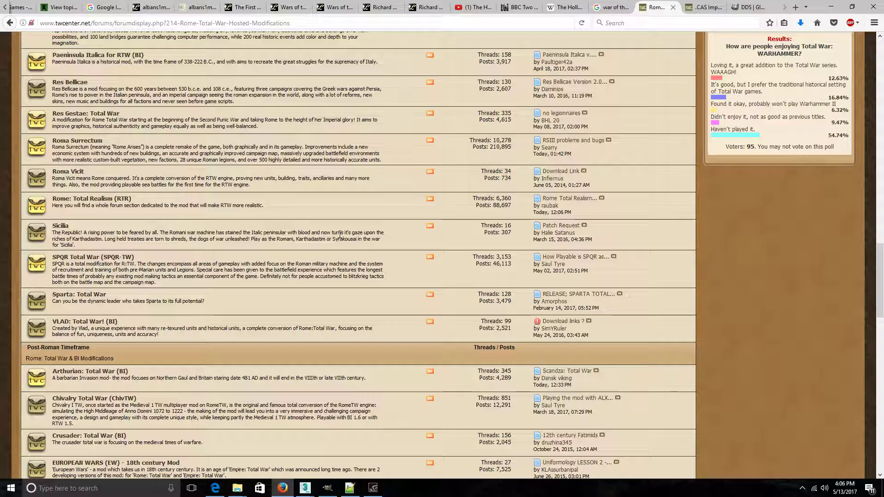
scroll(339, 234, up, 14)
scroll(340, 234, up, 10)
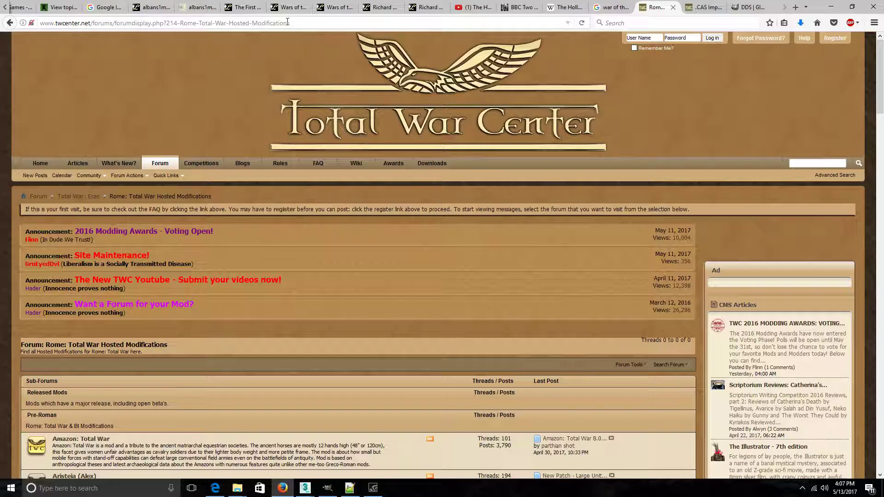
scroll(232, 163, down, 4)
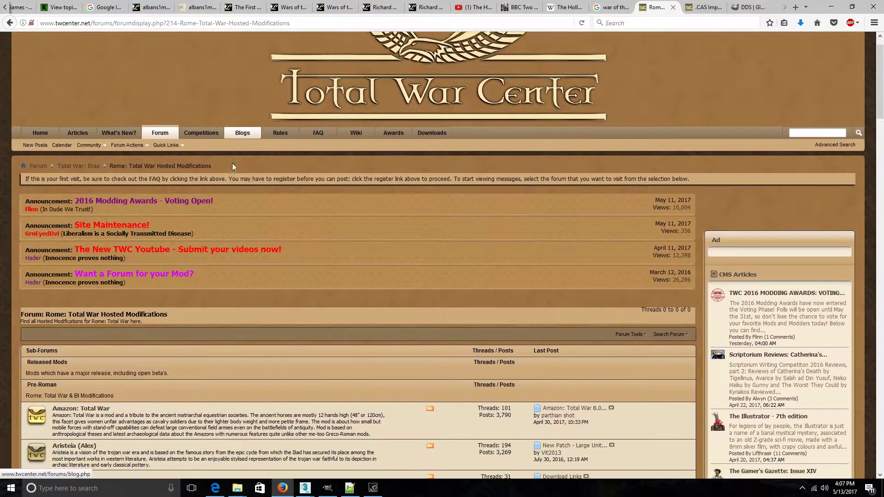
scroll(323, 161, down, 2)
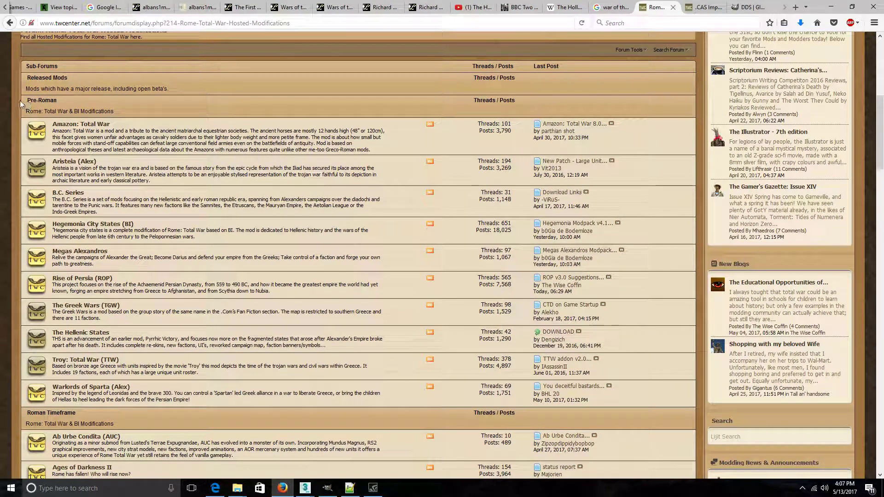
scroll(102, 101, down, 5)
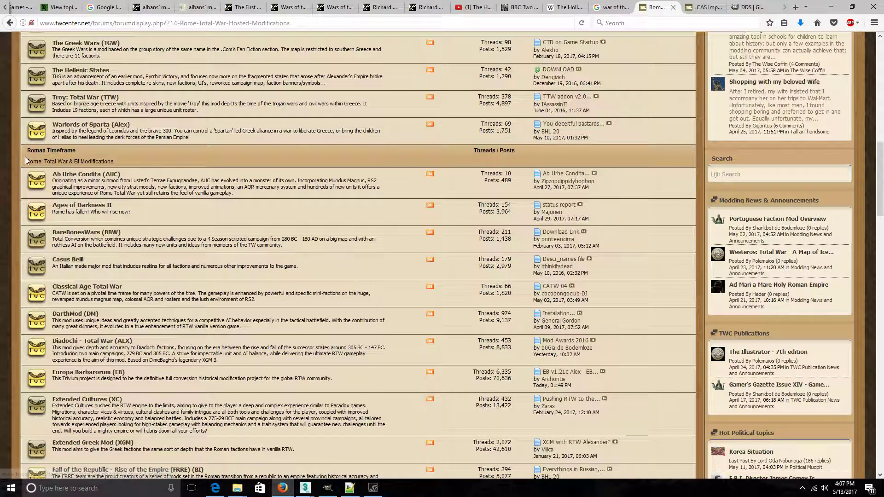
scroll(120, 188, down, 15)
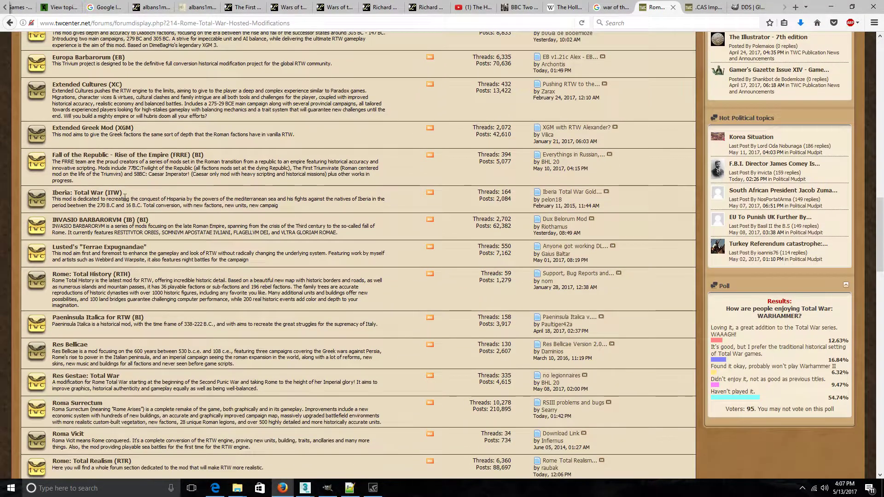
scroll(125, 202, down, 4)
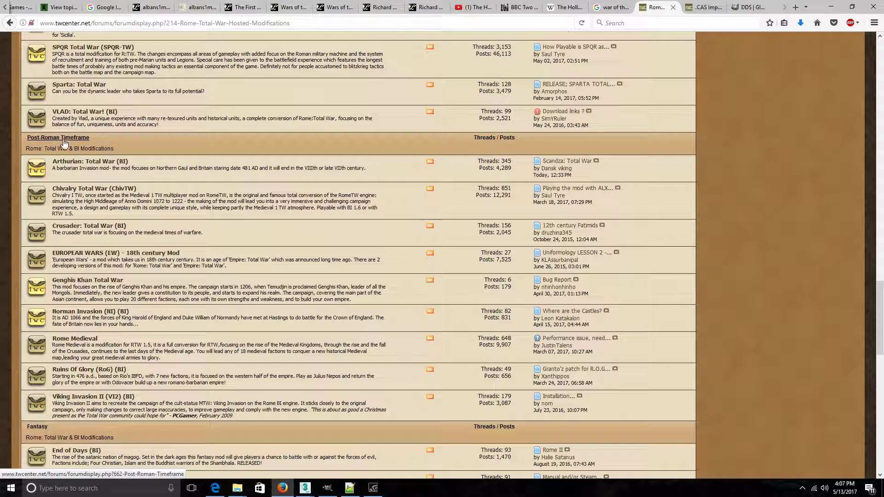
scroll(218, 150, down, 1)
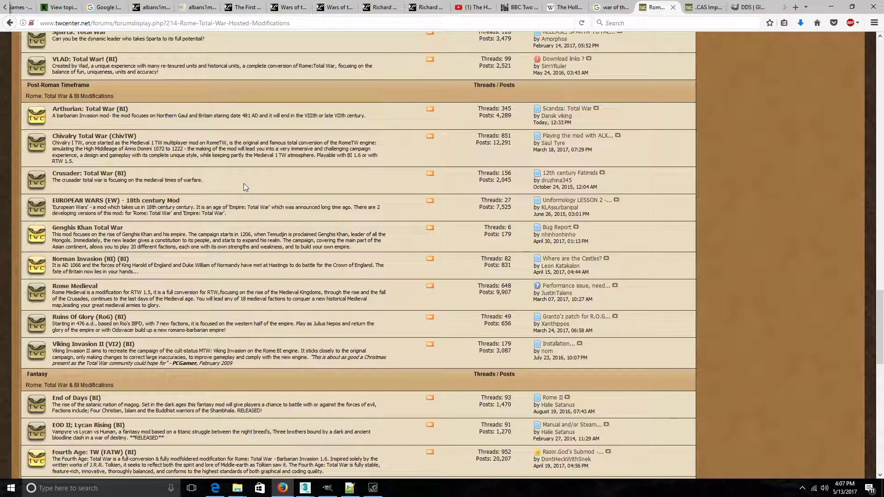
- Open the EUROPEAN WARS (EW) - 18th century Mod forum in a new tab and read its DOWNLOAD LINK thread
middle_click(138, 205)
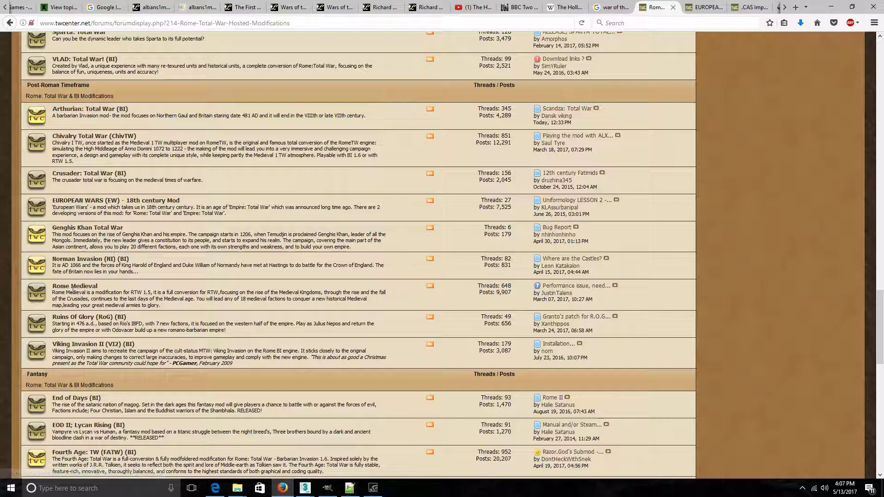
click(699, 4)
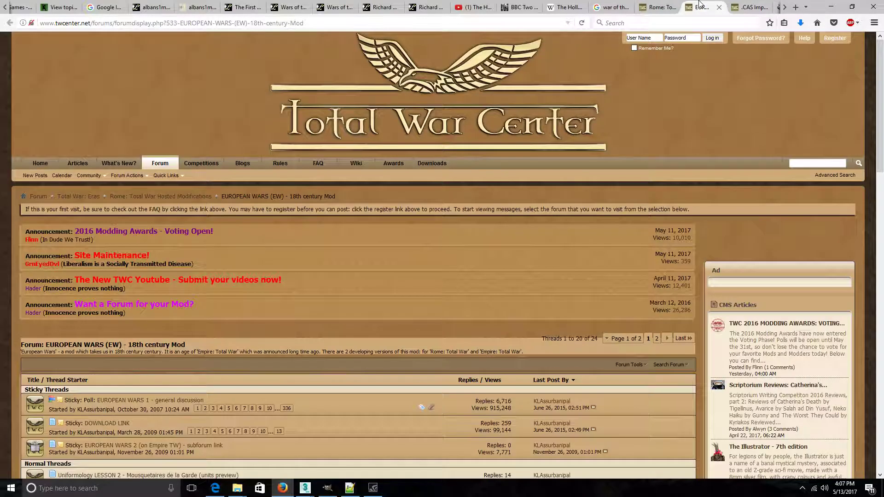
scroll(334, 329, down, 7)
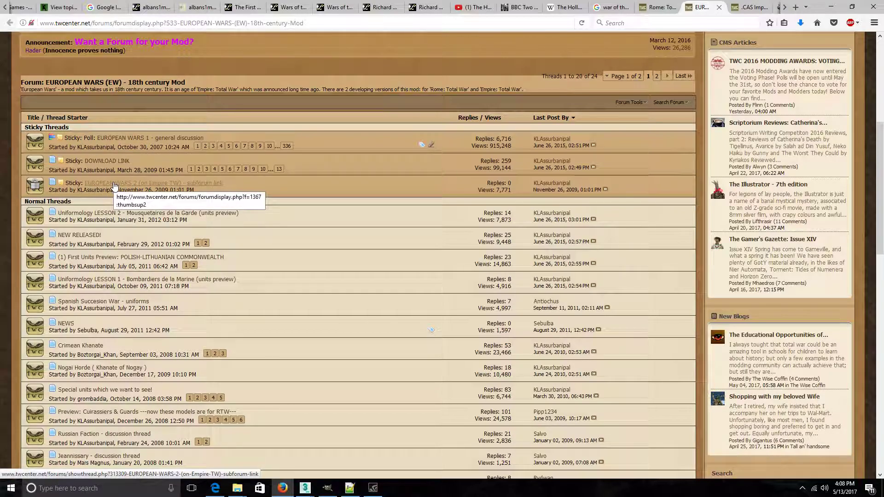
click(103, 161)
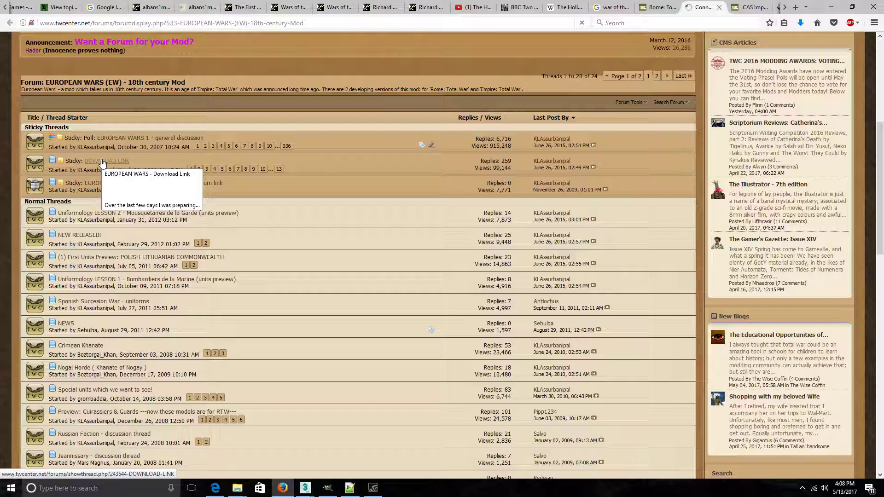
scroll(364, 211, down, 6)
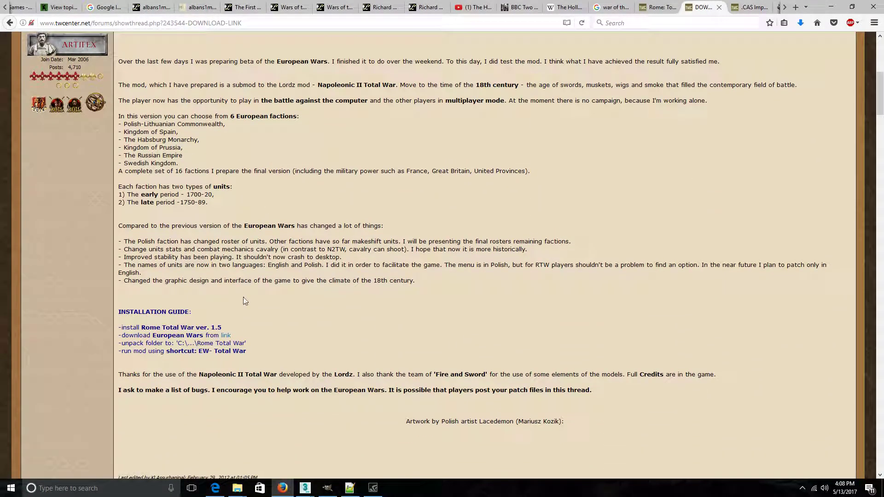
scroll(237, 323, up, 2)
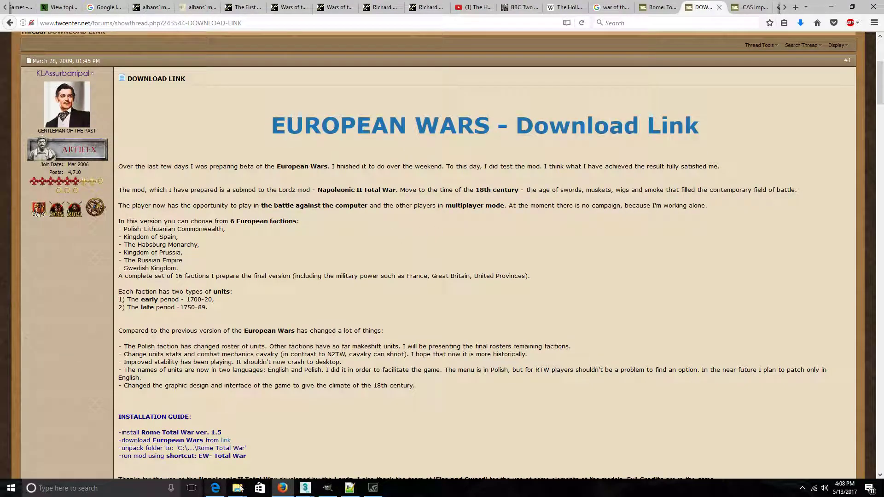
- Open the Downloads folder in a new File Explorer window and select the KLA - EUROPEAN WARS (The 18th century mod for Rome 1).rar archive
mouse_move(238, 490)
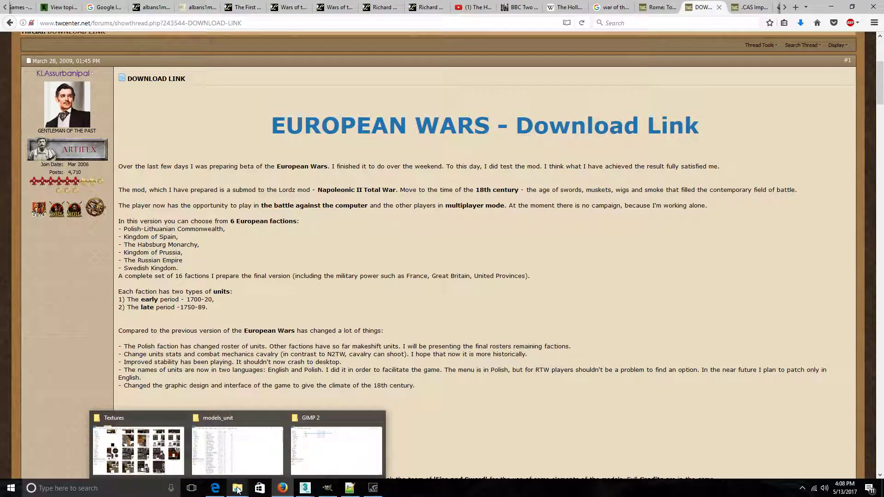
click(237, 450)
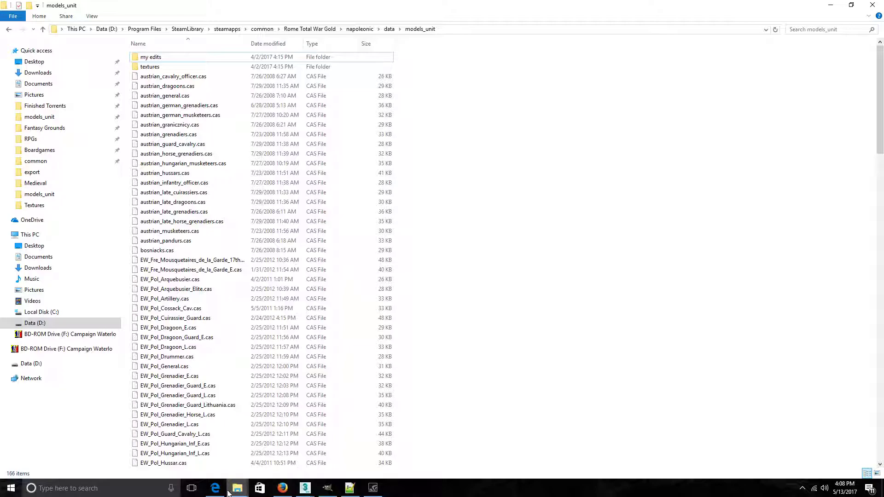
right_click(228, 492)
click(211, 440)
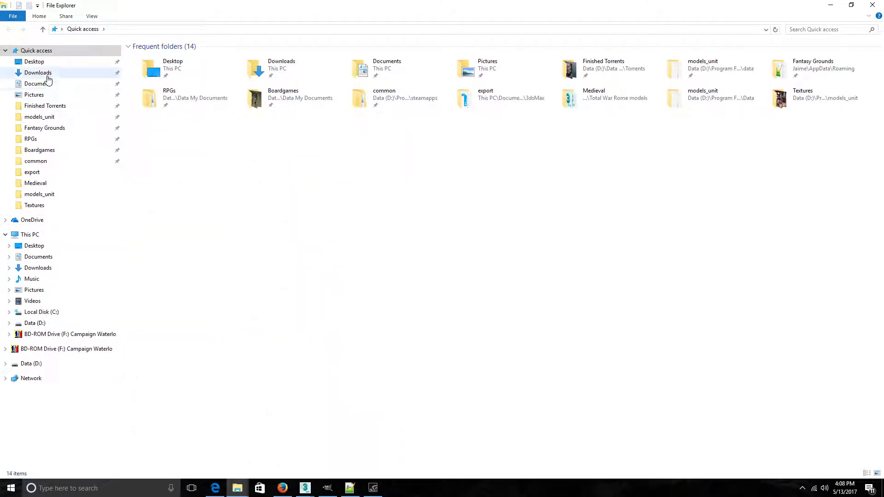
click(41, 74)
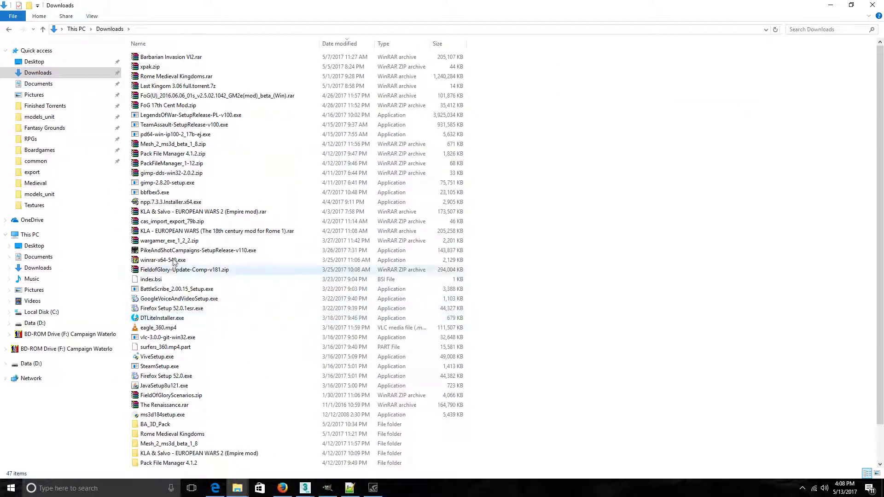
click(177, 232)
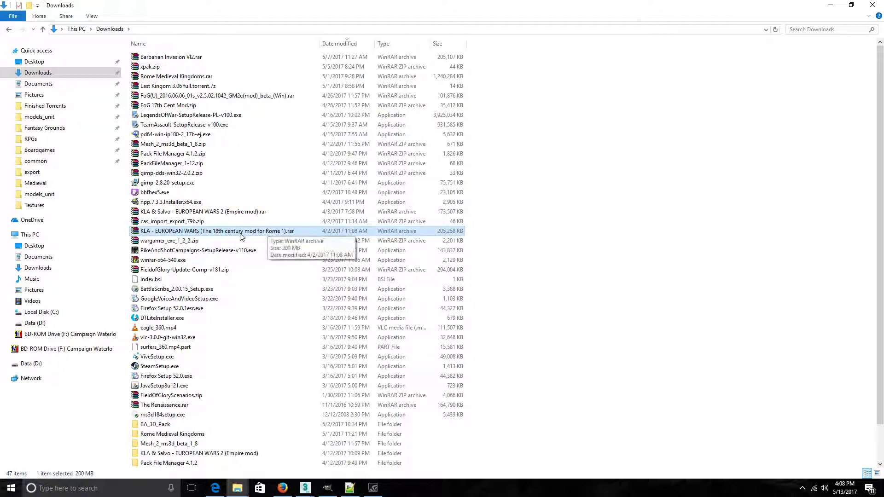
- Open napoleonic\data\models_unit inside the extracted EUROPEAN WARS (beta full) folder and look through its CAS unit models
scroll(268, 232, down, 2)
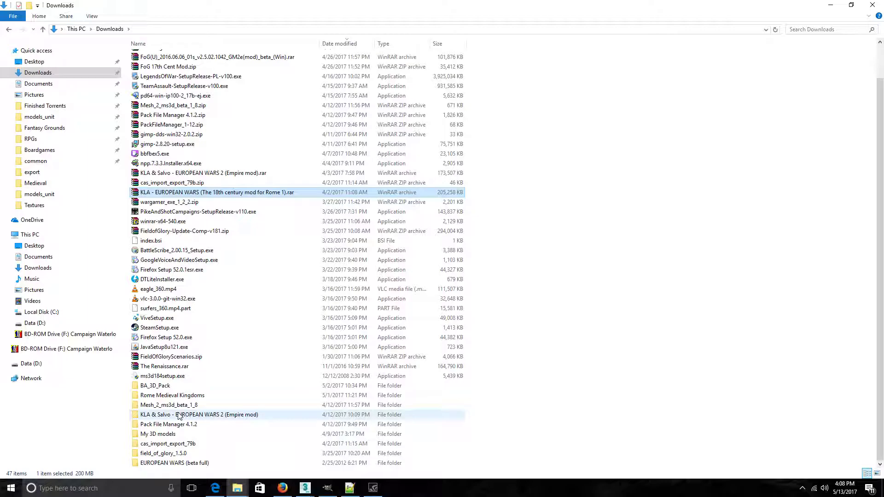
double_click(173, 462)
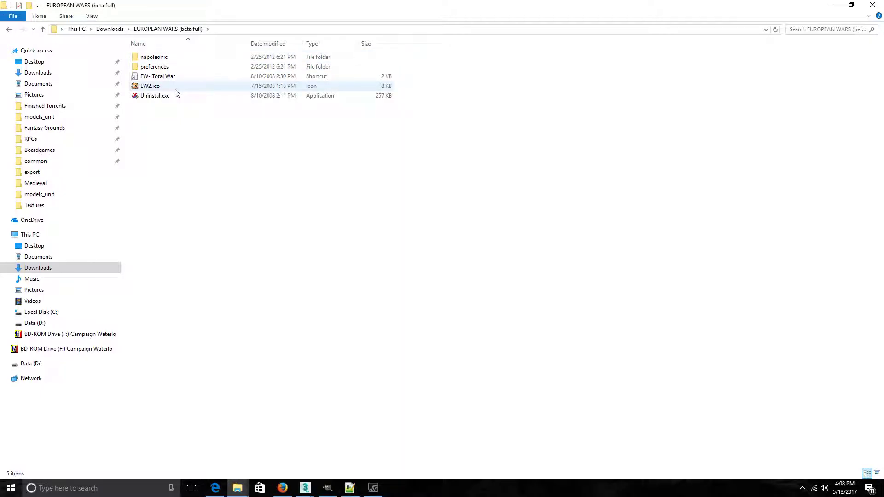
double_click(151, 59)
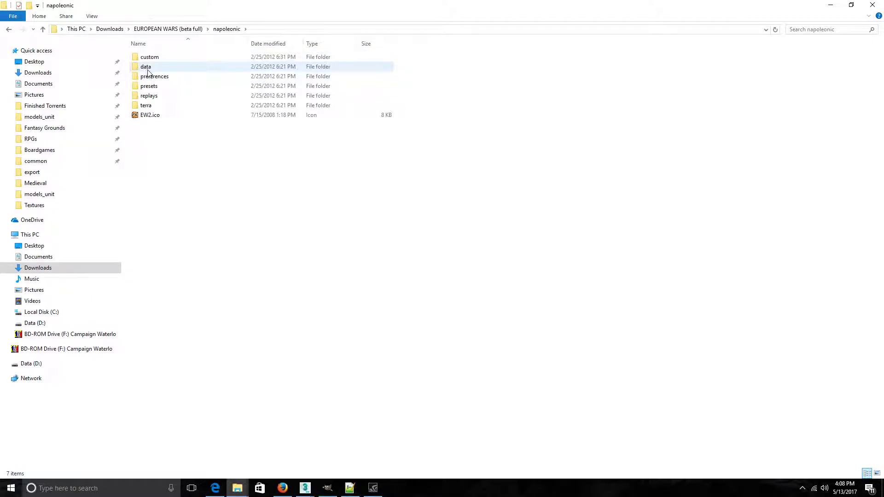
double_click(146, 68)
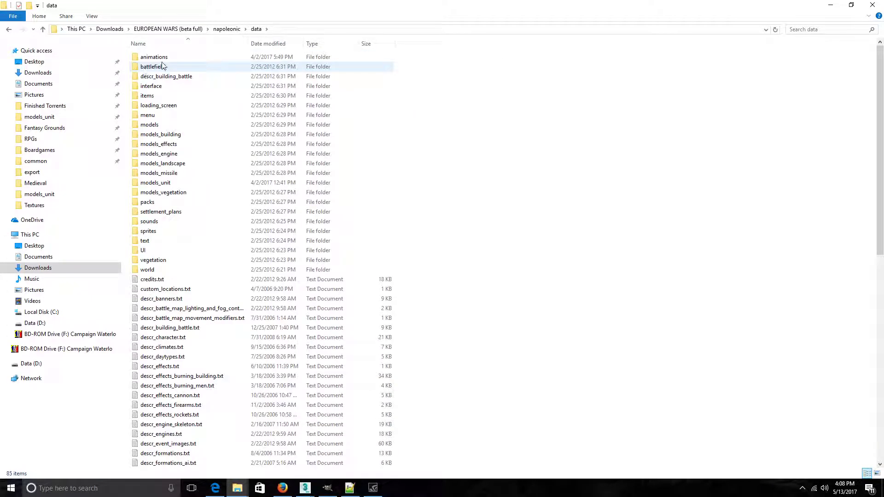
double_click(156, 184)
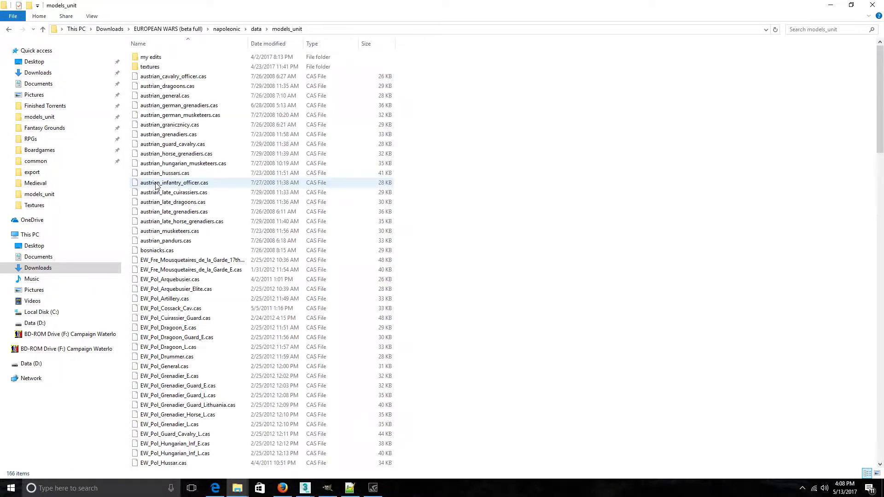
scroll(234, 162, down, 11)
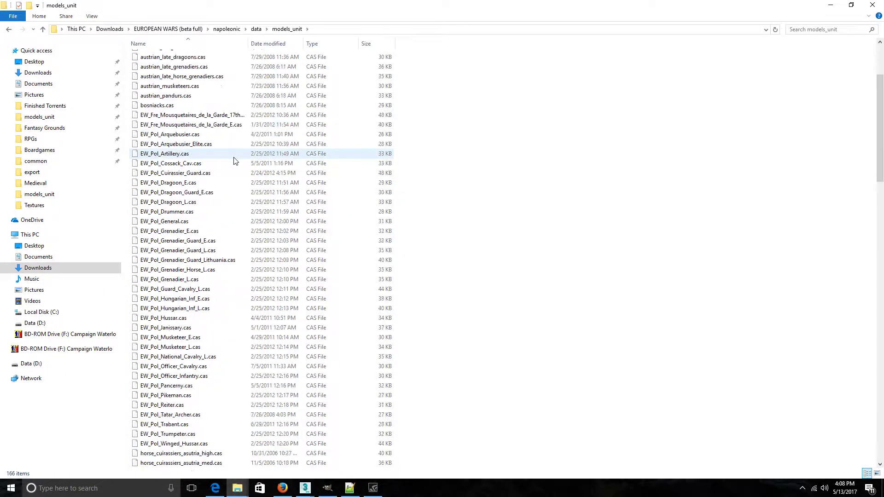
scroll(234, 161, down, 20)
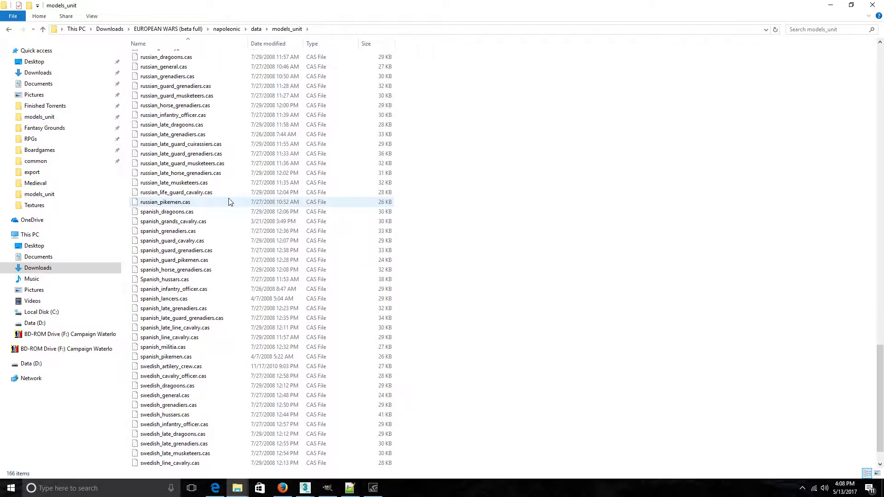
scroll(230, 201, up, 20)
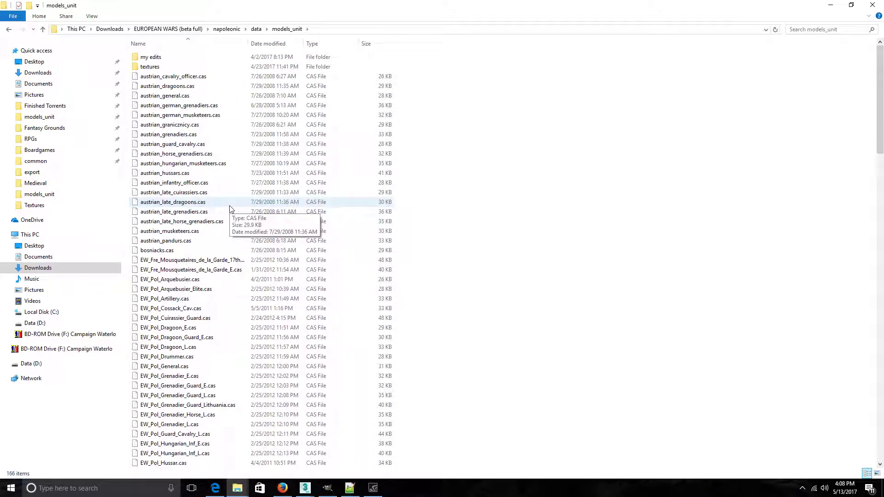
scroll(230, 208, down, 17)
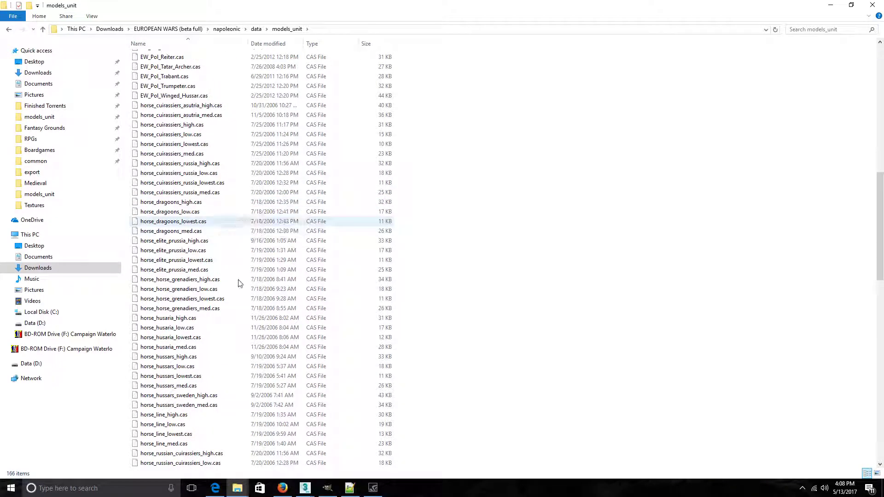
- Switch to Firefox, view the .CAS Importer/exporter for 3ds max page, and bring up then cancel the cas_import_export_79b.zip download
click(282, 487)
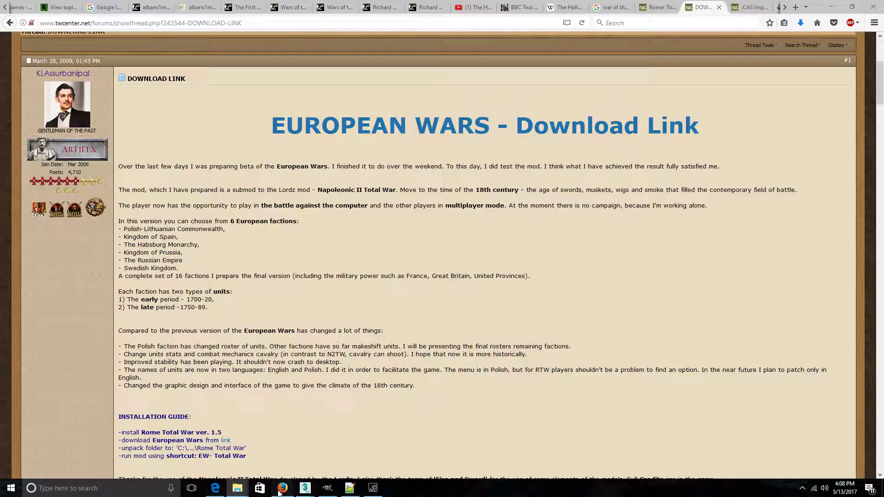
click(742, 6)
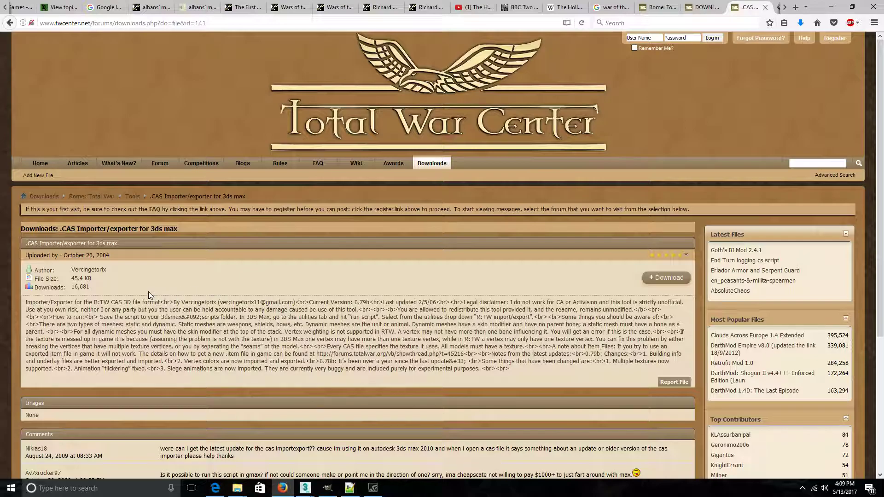
scroll(148, 292, down, 2)
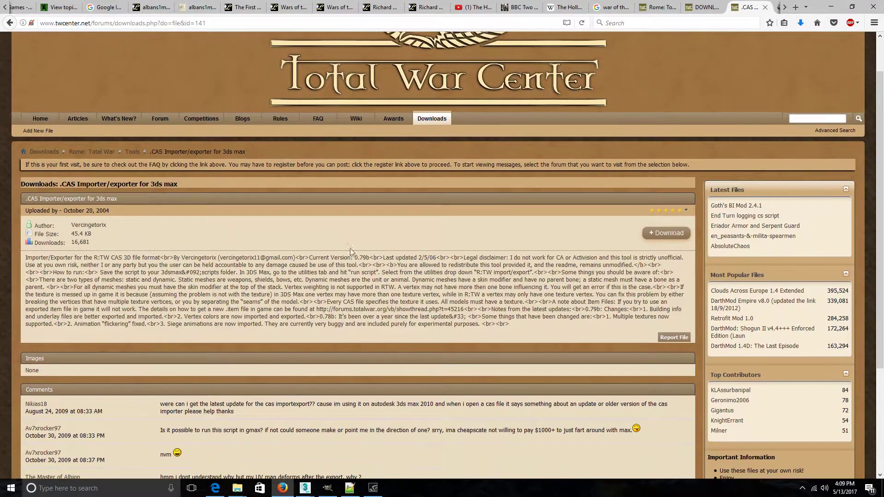
click(661, 226)
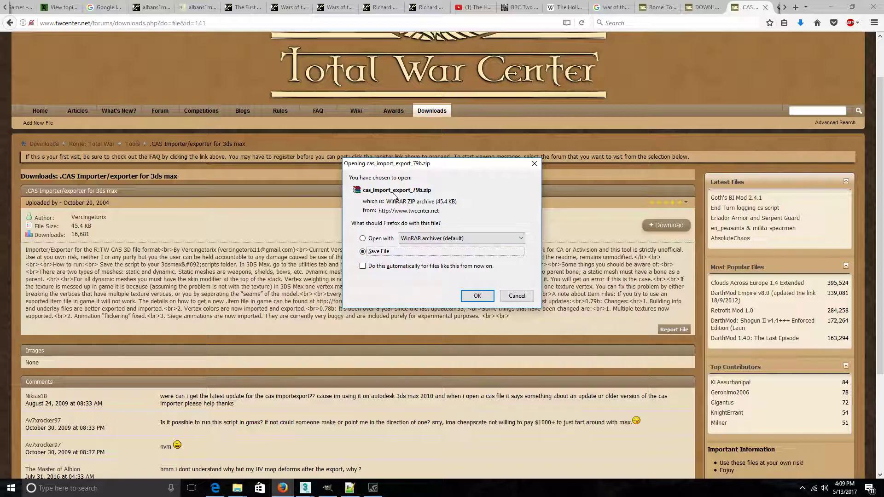
click(514, 296)
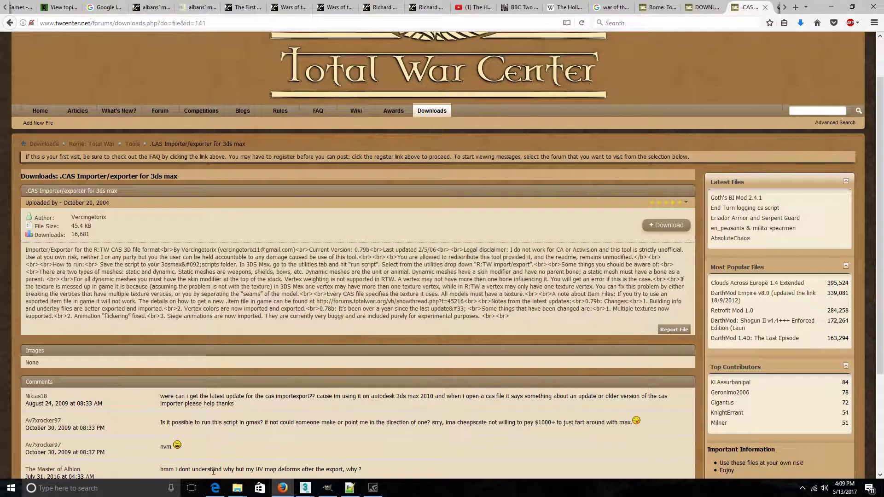
- Open D:\Program Files\Autodesk\3ds Max 2017 in a new File Explorer window and check its Plugins folder
right_click(242, 494)
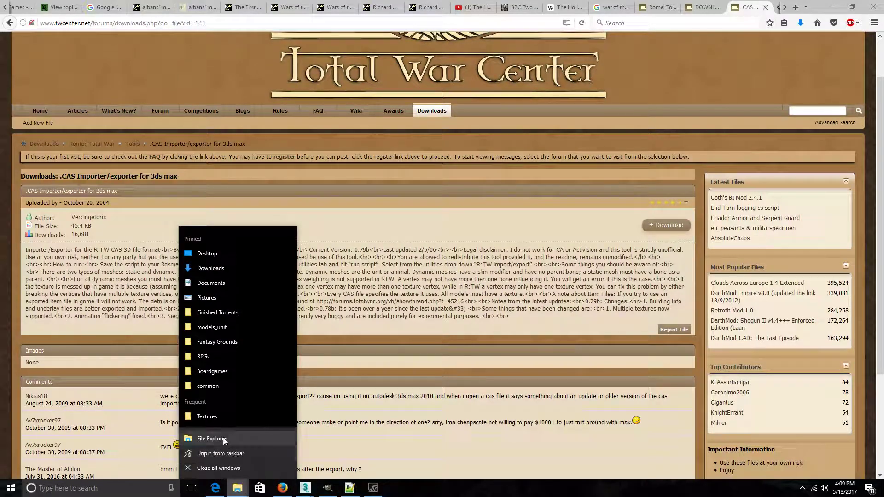
click(212, 438)
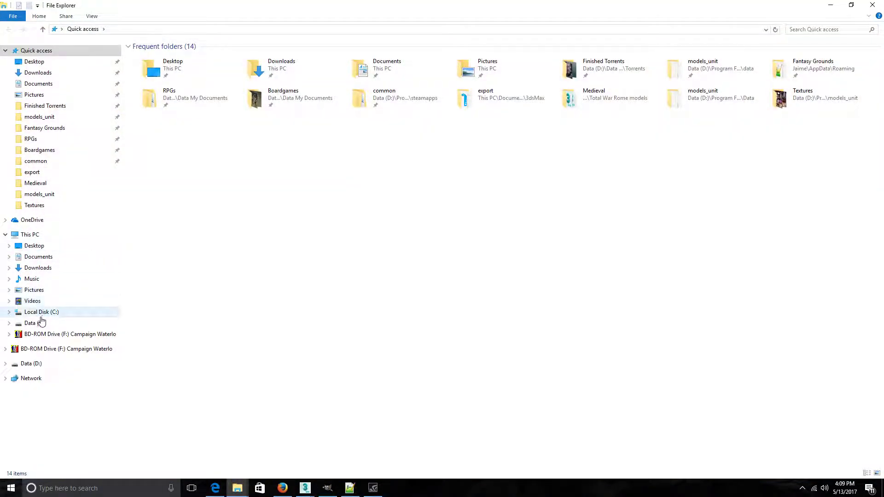
click(35, 324)
double_click(164, 108)
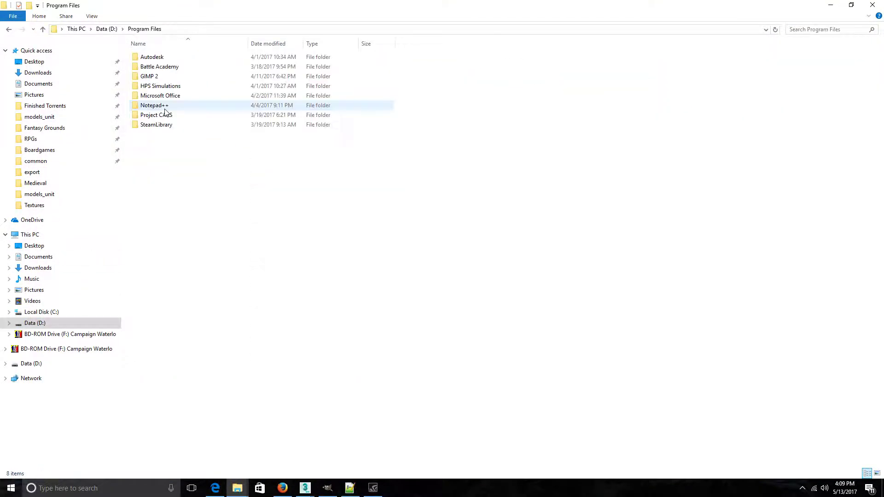
double_click(144, 59)
double_click(144, 59)
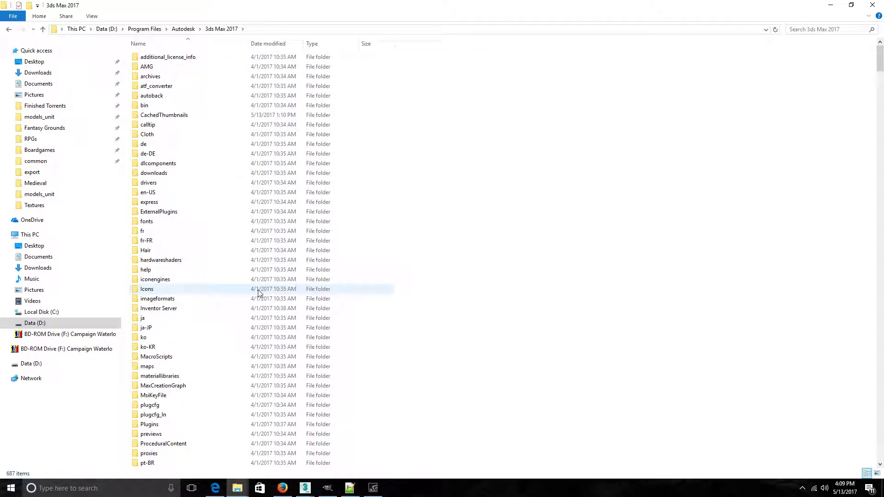
scroll(207, 322, down, 4)
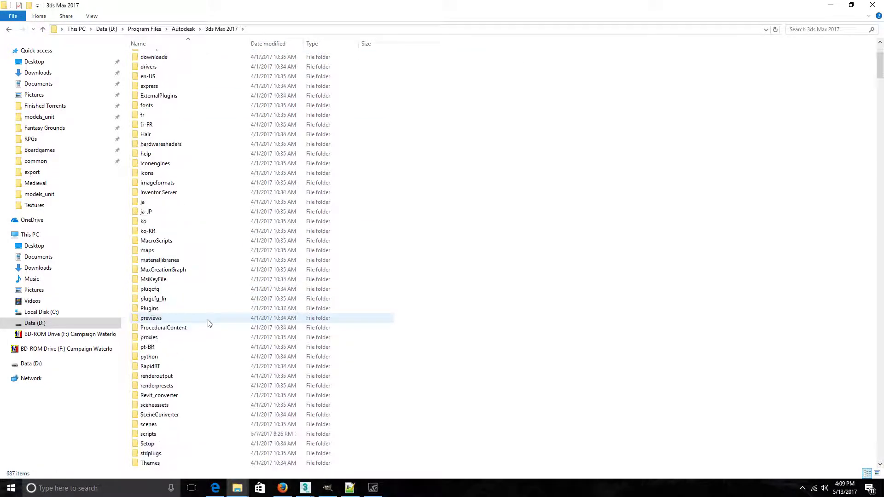
double_click(150, 308)
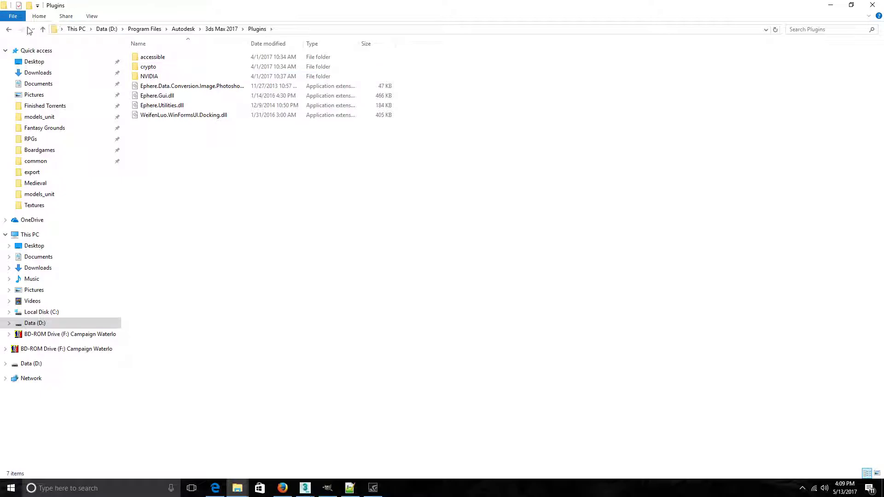
click(43, 30)
- Open the scripts\Startup folder of 3ds Max 2017 and point out the CAS_IE_b79.ms script
scroll(284, 336, down, 6)
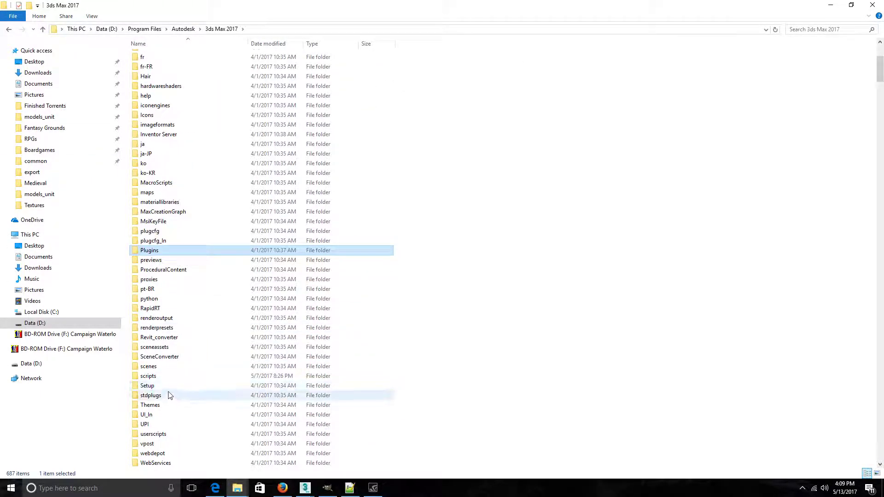
click(159, 377)
double_click(159, 378)
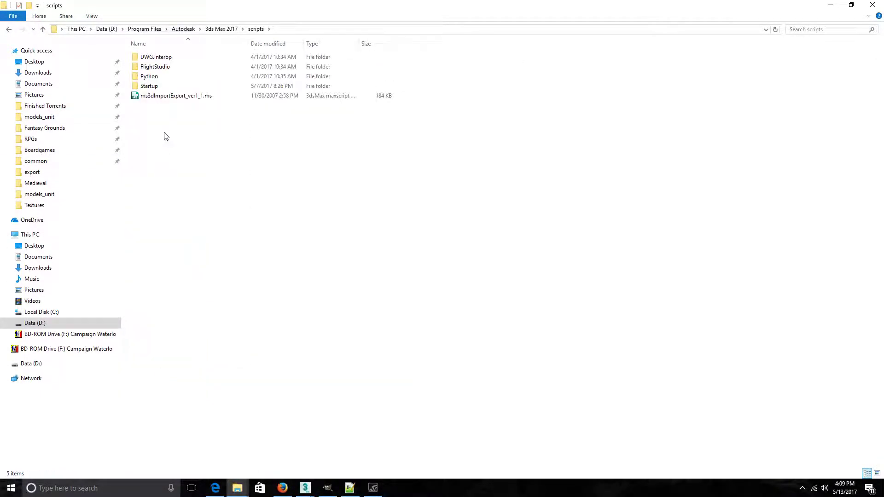
double_click(156, 87)
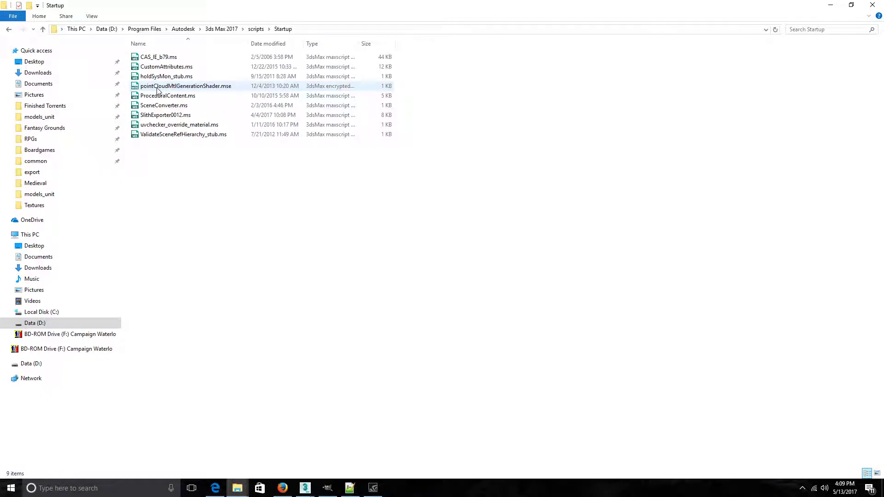
click(148, 59)
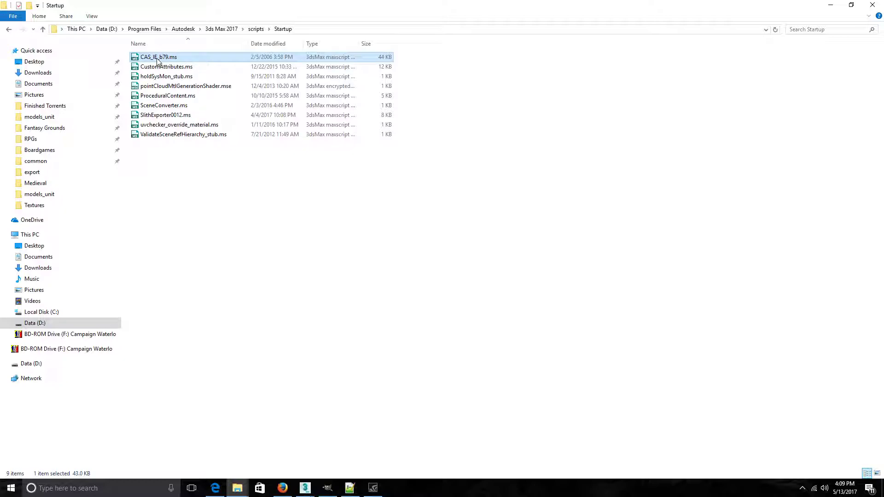
click(325, 239)
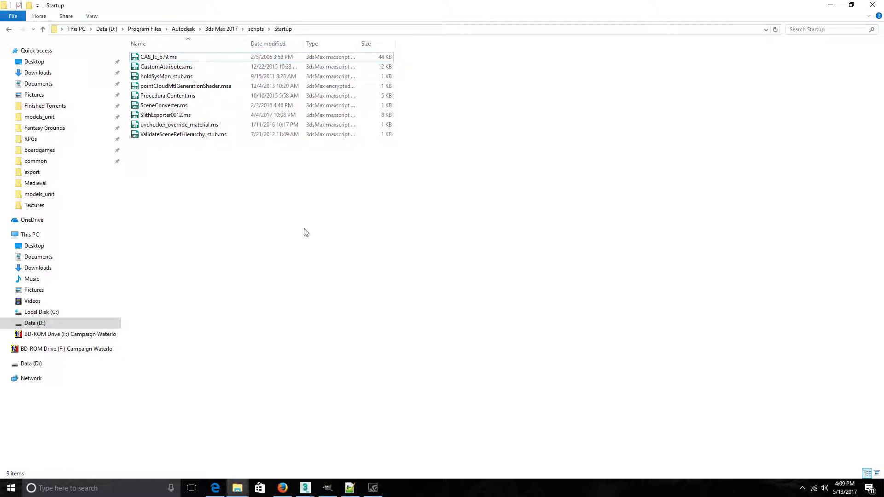
- Switch to the untitled 3ds Max scene, browse the Startup scripts for CAS_IE_b79.ms in the script file chooser, and cancel it
mouse_move(305, 487)
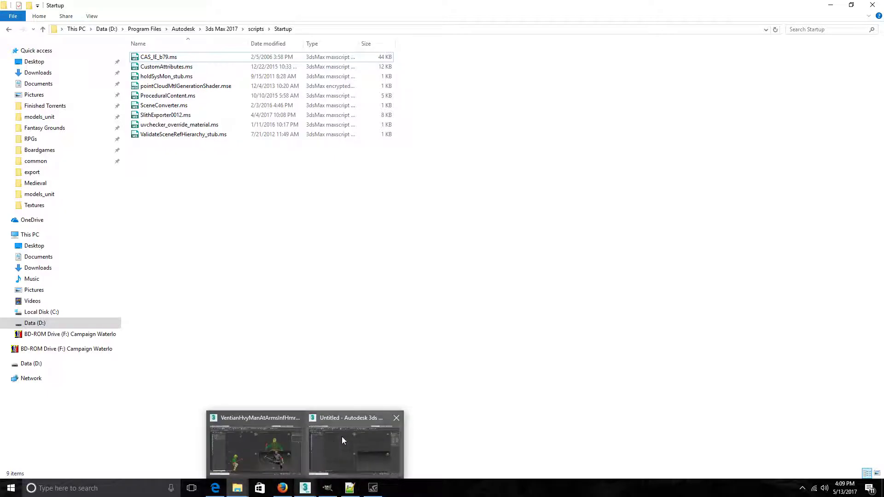
click(404, 418)
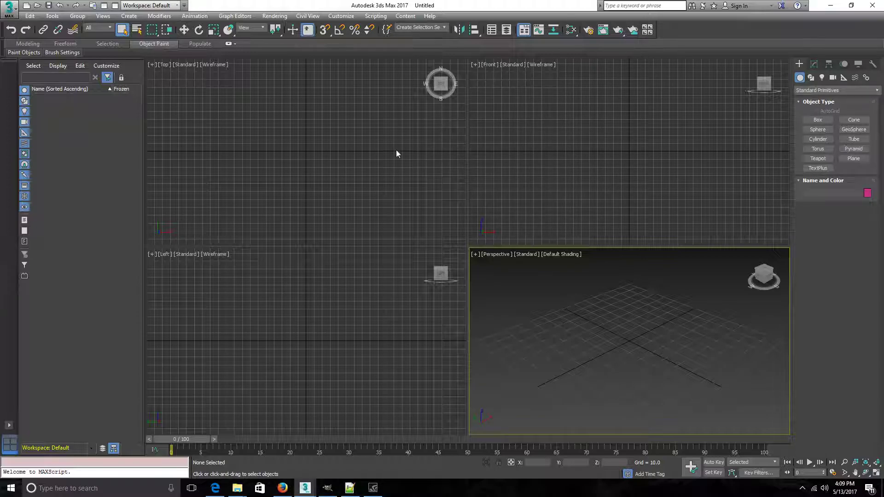
click(375, 17)
click(389, 94)
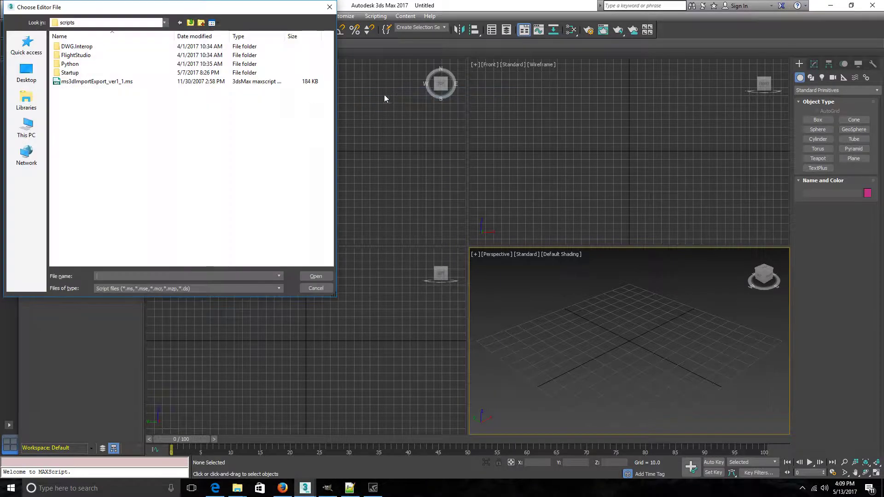
double_click(77, 76)
click(92, 47)
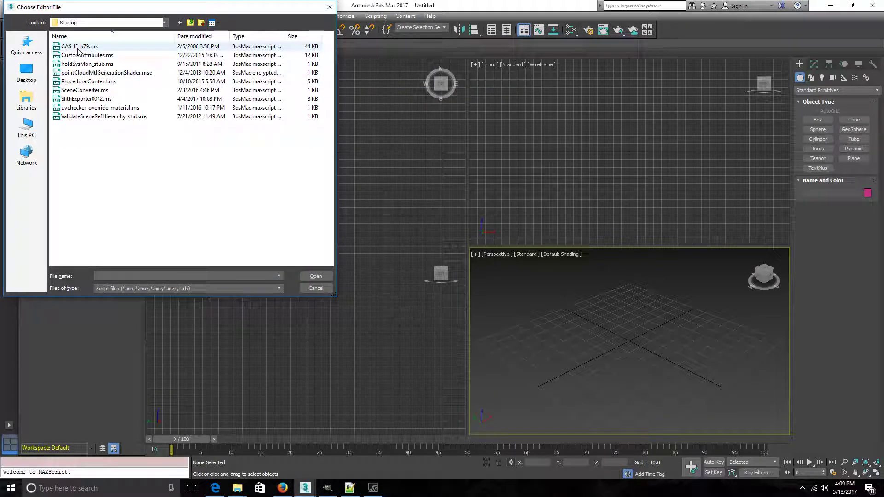
click(315, 288)
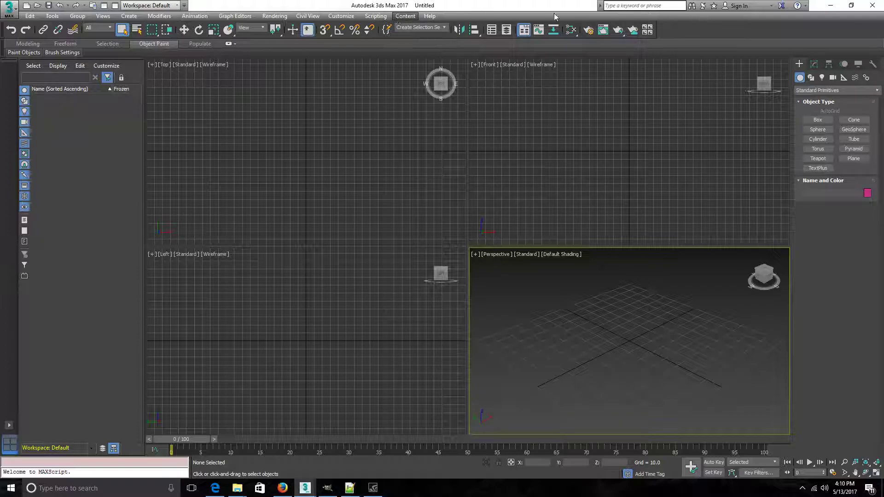
- Load the R:TW Import/Export utility of MAXScript and show its R:TW Import options
click(872, 64)
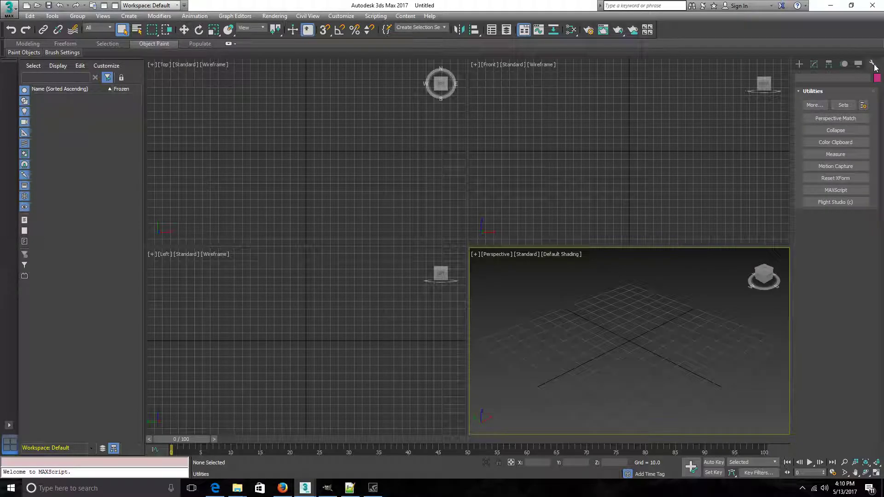
click(828, 191)
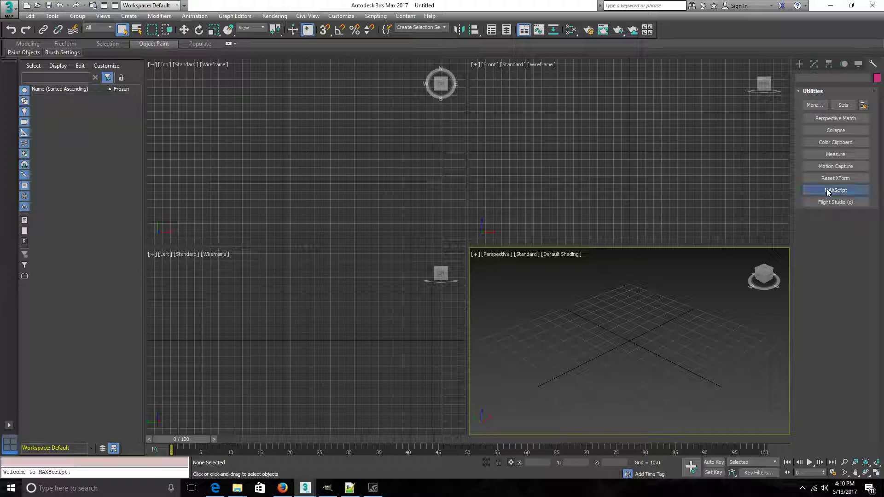
click(840, 293)
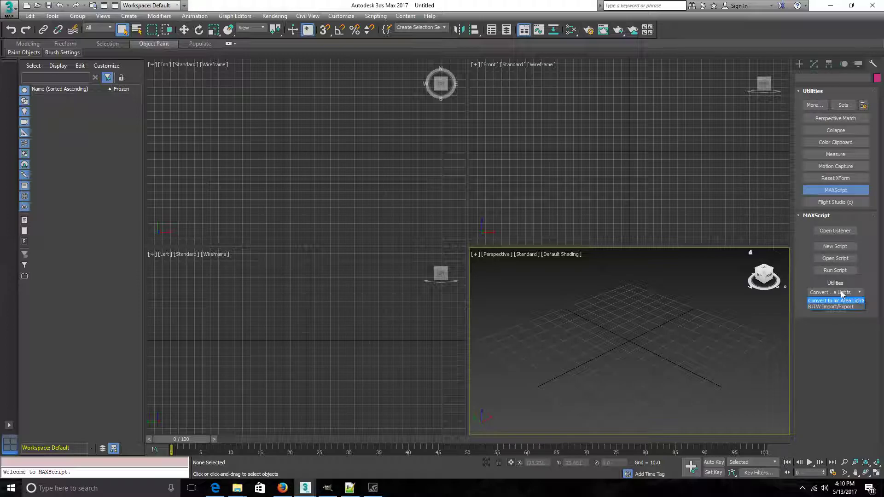
click(820, 306)
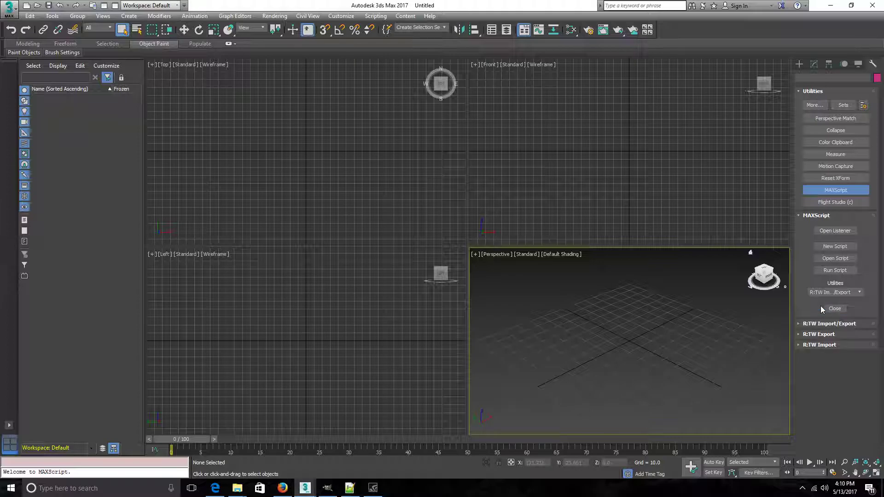
click(817, 345)
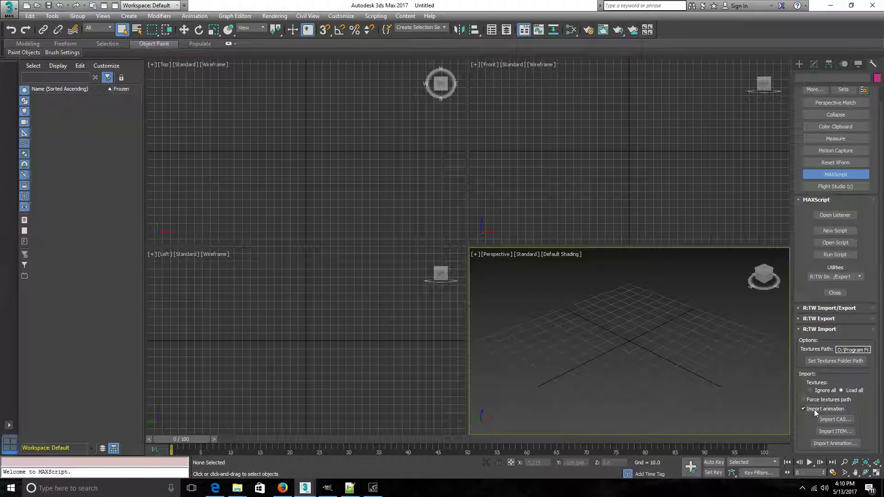
- Turn off Import animation and start a CAS import, browsing to napoleonic\data\models_unit in the downloaded EUROPEAN WARS (beta full) folder
click(804, 408)
click(832, 420)
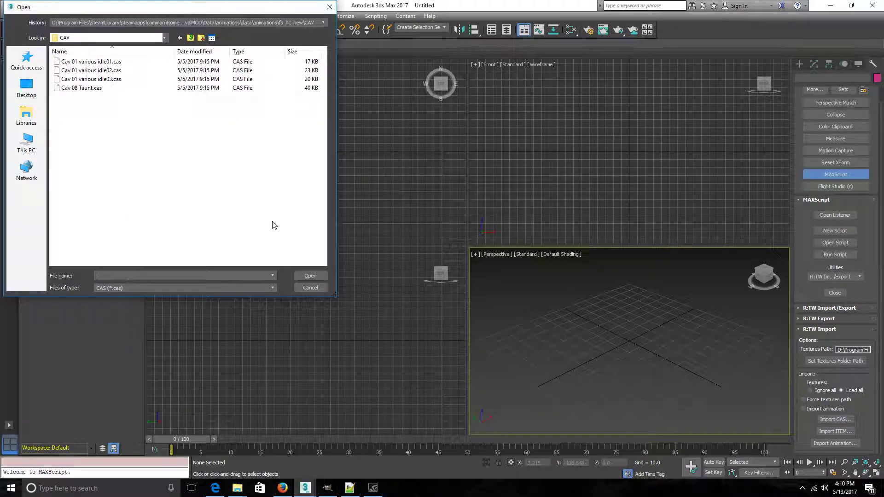
click(153, 40)
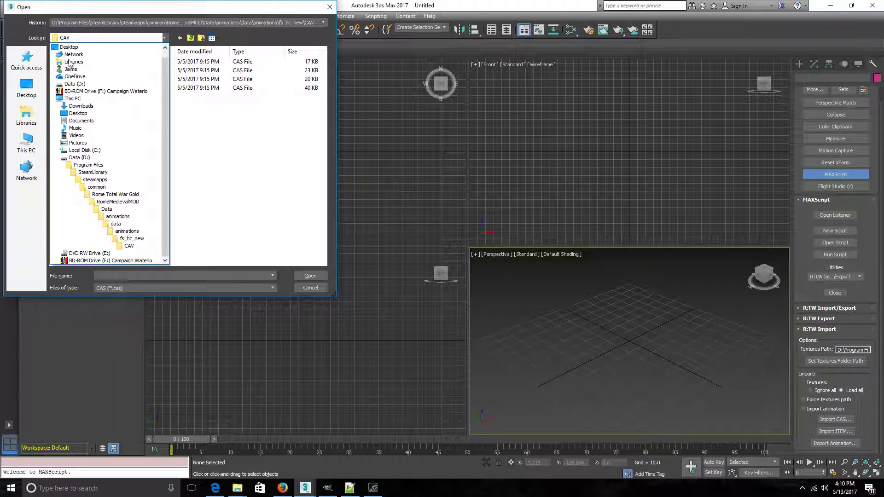
click(80, 107)
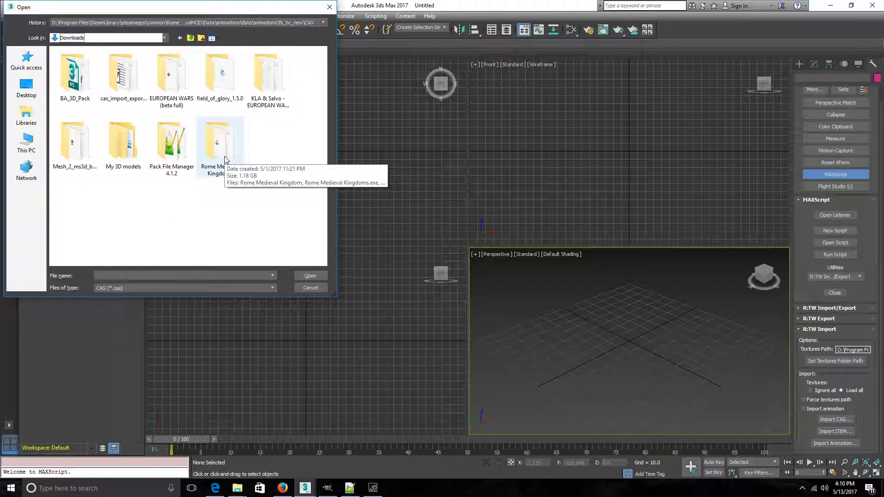
double_click(171, 80)
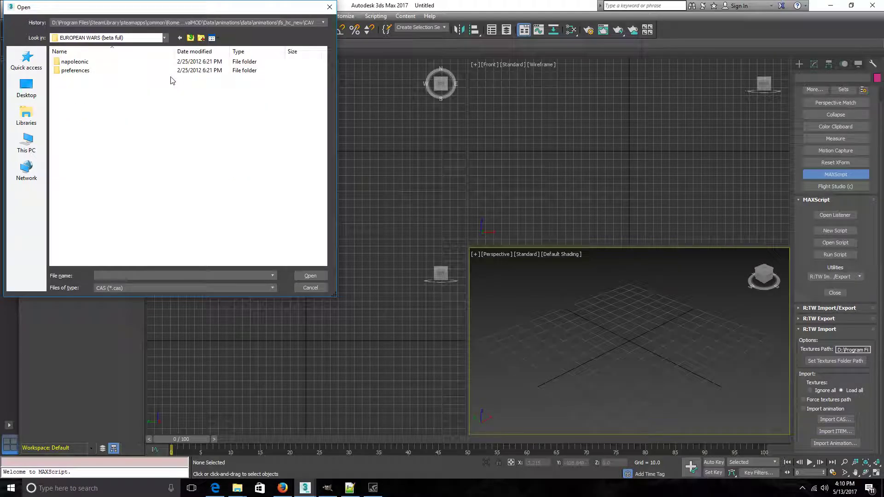
double_click(69, 62)
double_click(66, 71)
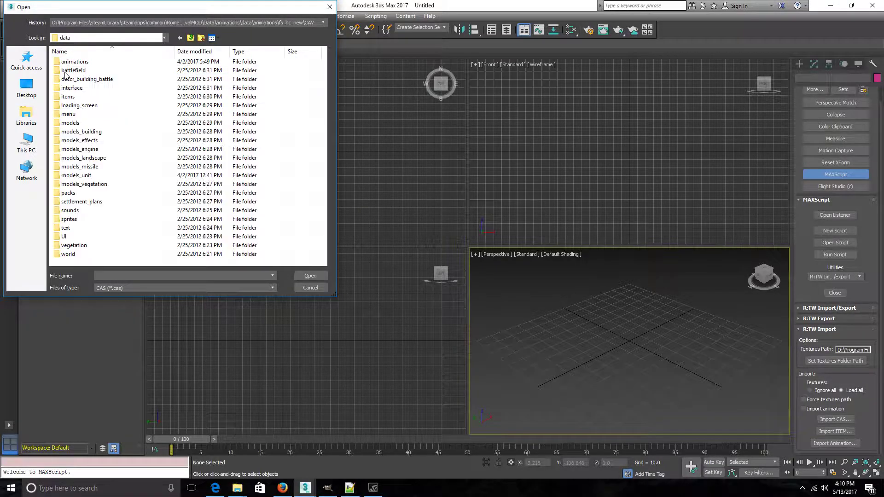
double_click(84, 179)
- Find the prussian_musketeers.cas unit model in models_unit and import it into the scene
scroll(84, 179, down, 20)
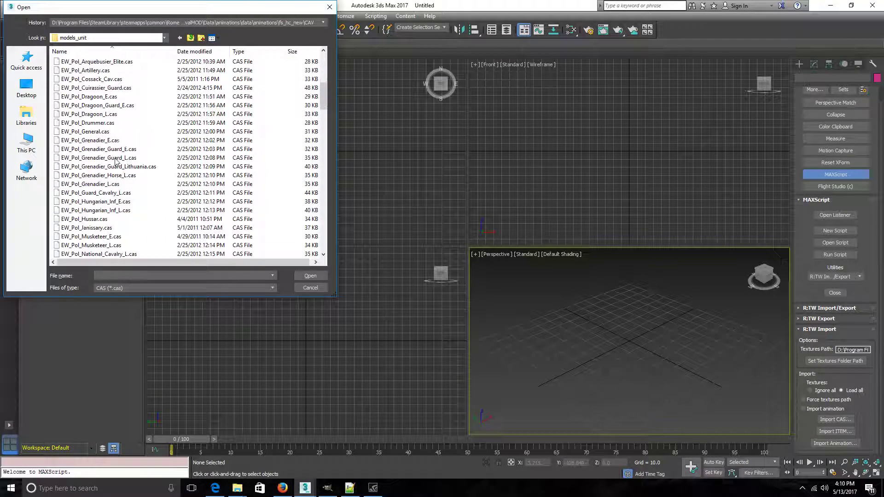
scroll(130, 171, up, 10)
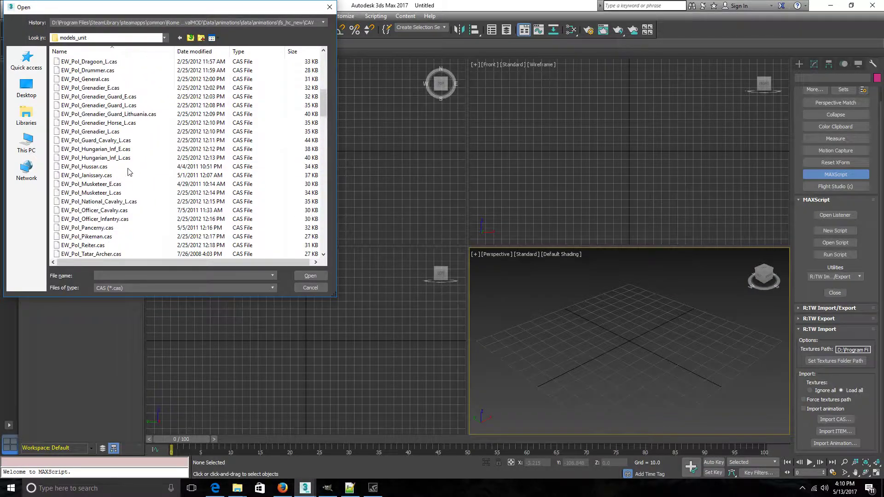
scroll(129, 171, down, 12)
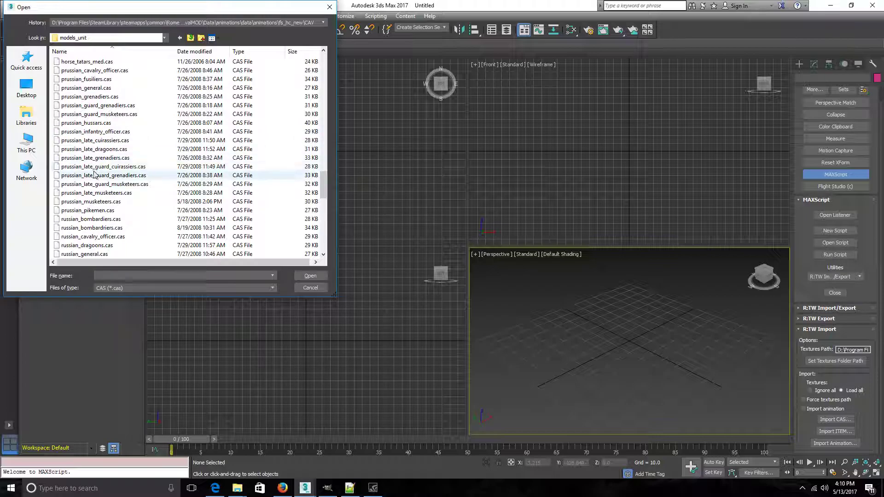
double_click(78, 203)
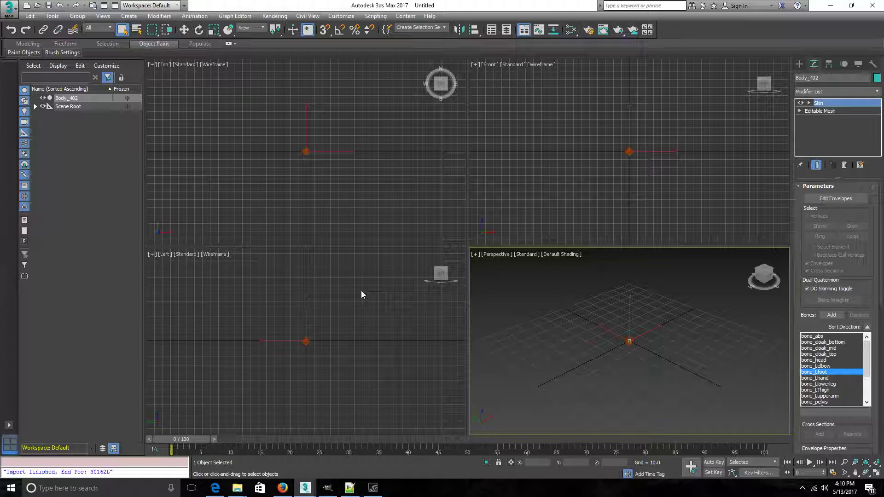
- Examine the imported musketeer model up close, from the front and at an angle, in the Perspective viewport
scroll(640, 351, up, 8)
middle_drag(600, 289, 657, 325)
scroll(616, 311, up, 8)
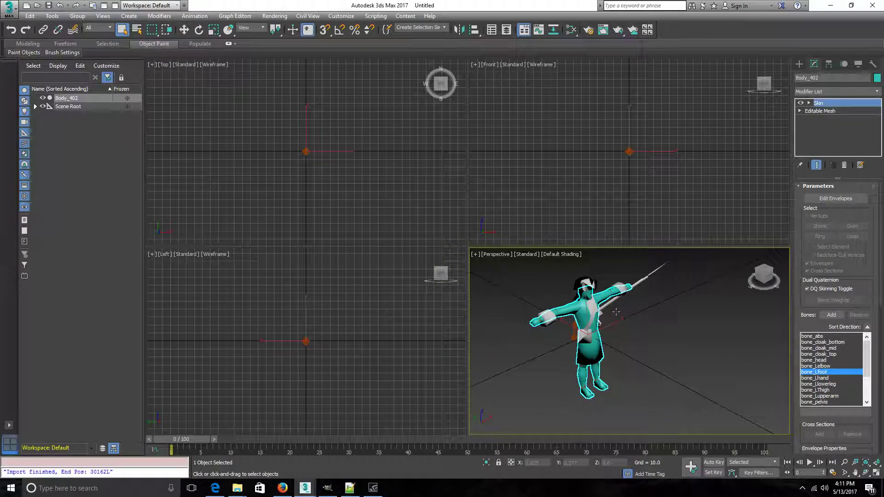
click(760, 280)
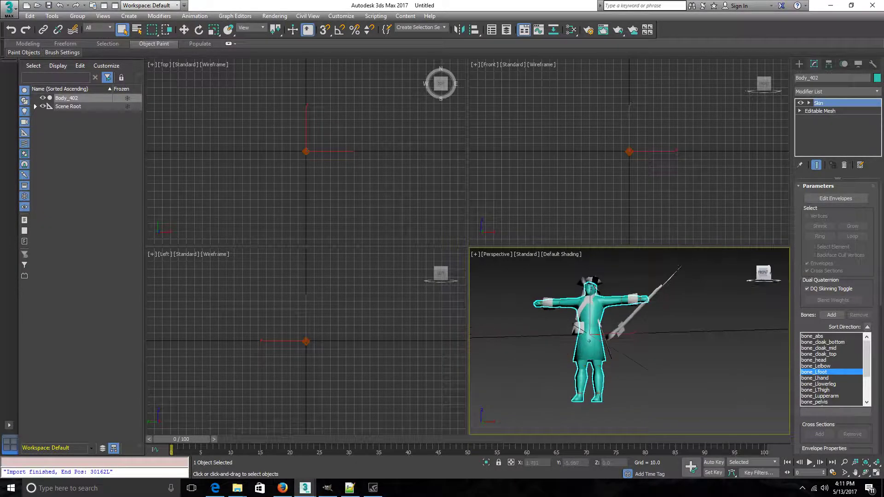
mouse_move(760, 281)
mouse_down()
mouse_move(814, 287)
mouse_move(763, 277)
mouse_up()
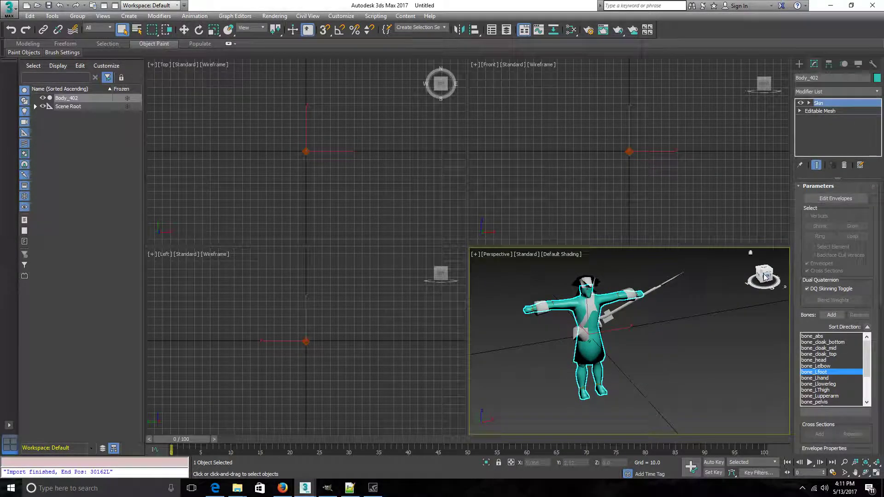
scroll(665, 322, up, 5)
scroll(664, 323, down, 5)
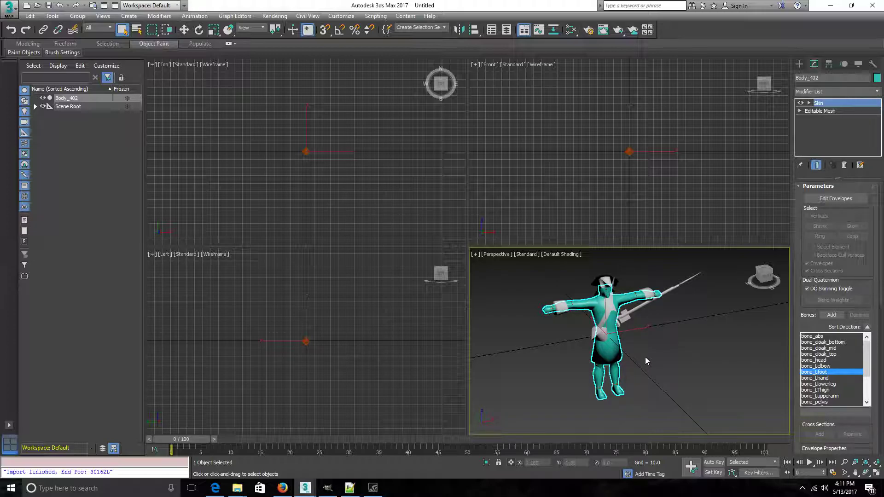
scroll(583, 330, up, 5)
scroll(645, 282, down, 5)
middle_drag(672, 285, 632, 331)
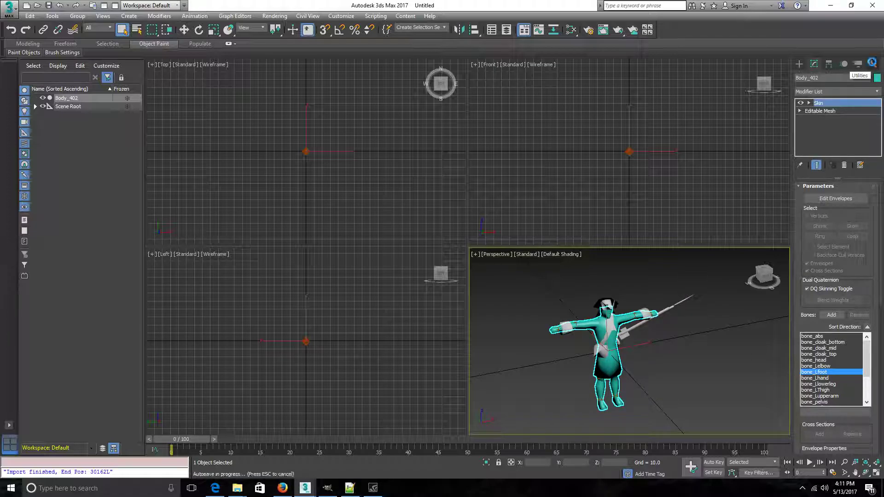
- Open the Slate Material Editor and lay out the scene material 01 - Default with its bitmap node in View1
click(571, 30)
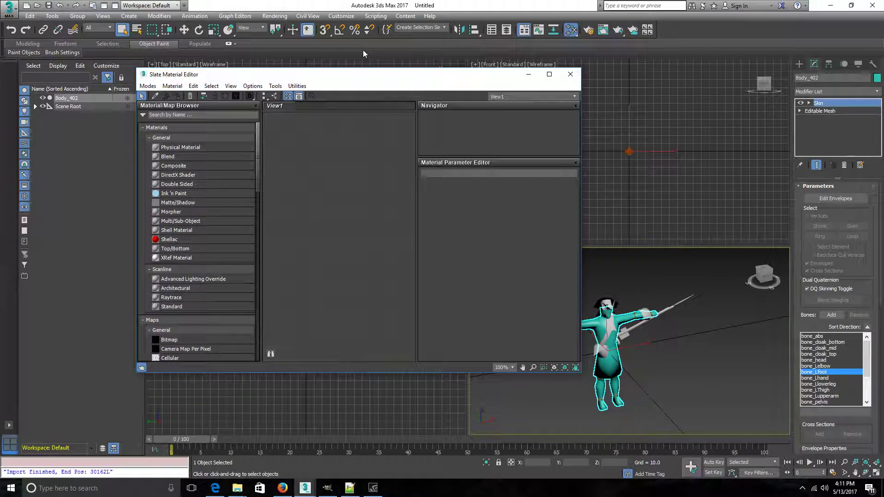
drag(335, 75, 325, 52)
drag(249, 137, 243, 308)
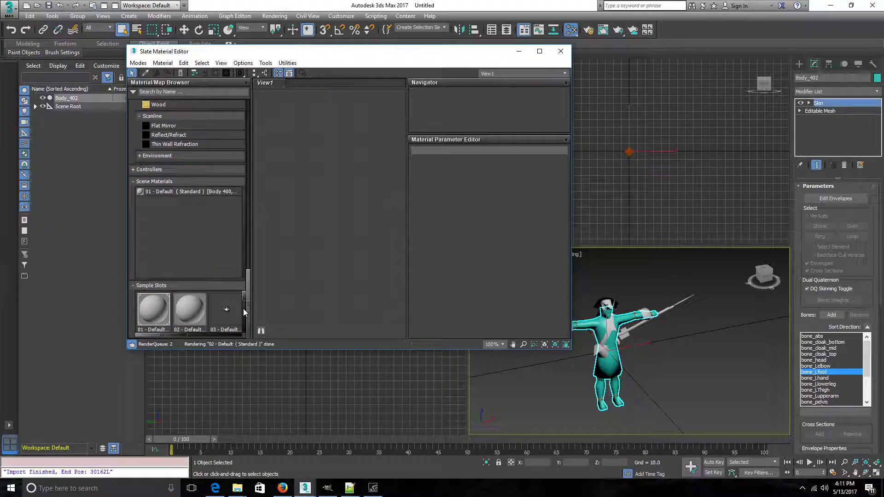
double_click(187, 192)
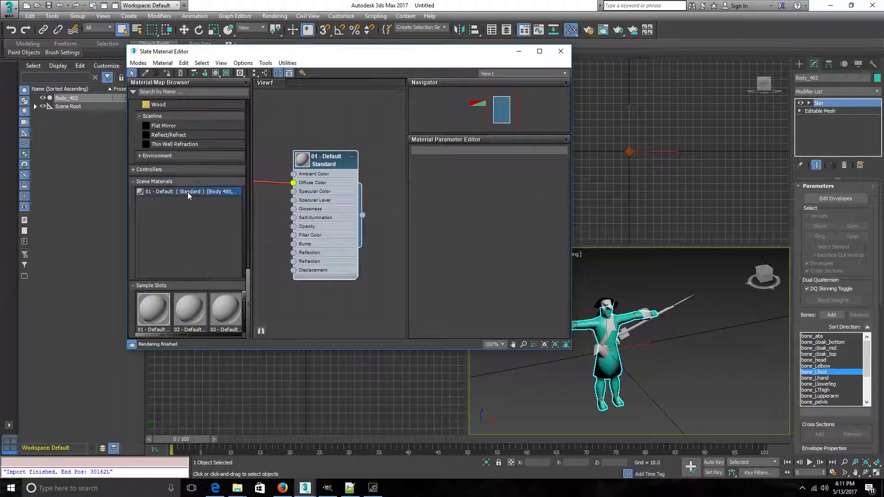
middle_drag(306, 120, 361, 121)
scroll(357, 122, down, 1)
scroll(282, 131, down, 2)
middle_drag(274, 129, 287, 122)
drag(381, 147, 359, 140)
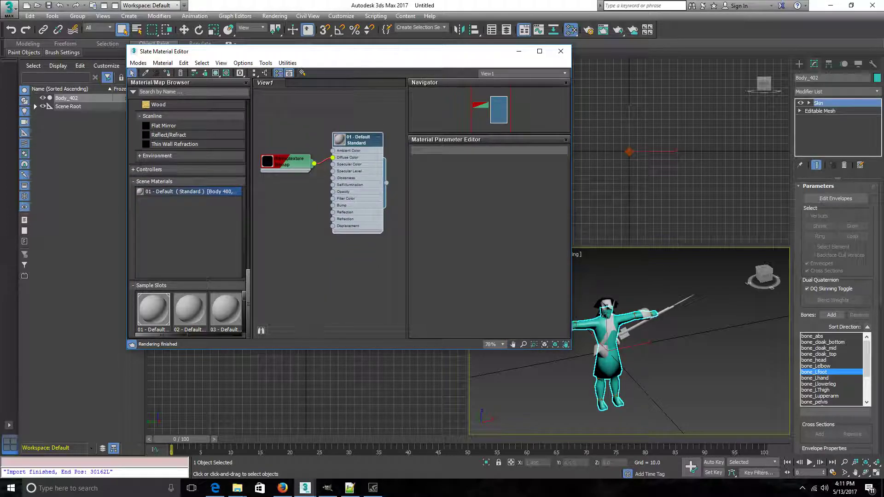
- Open the Bitmaptexture node's bitmap file selection and go to the EUROPEAN WARS (beta full) folder
click(288, 169)
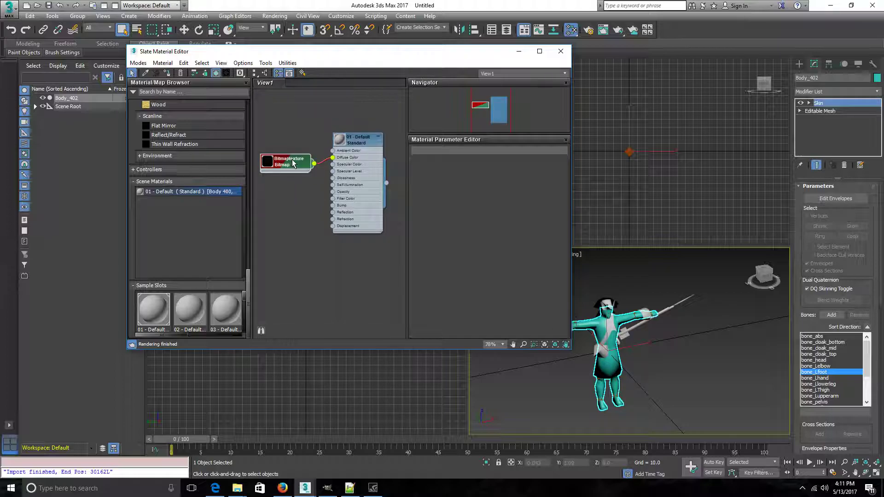
double_click(284, 162)
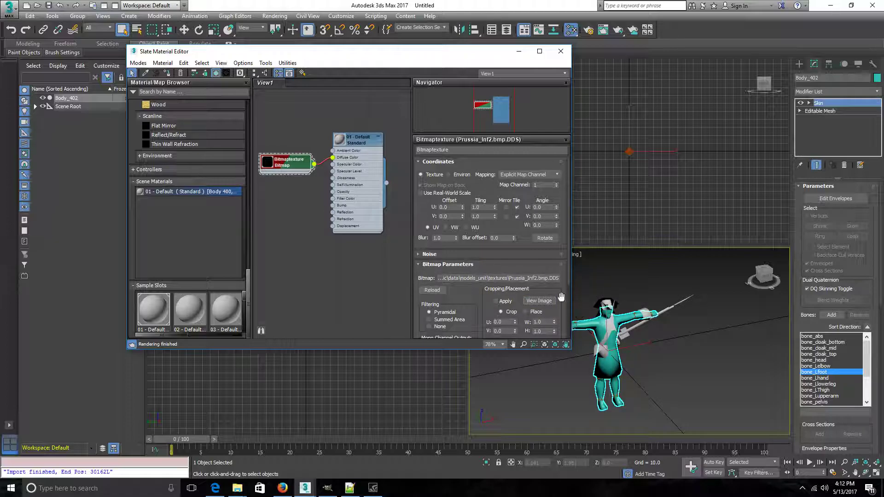
click(507, 278)
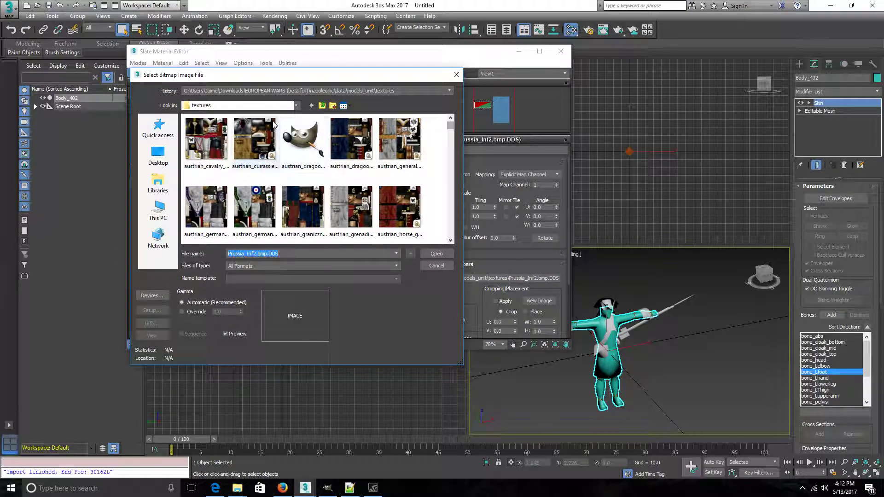
click(267, 106)
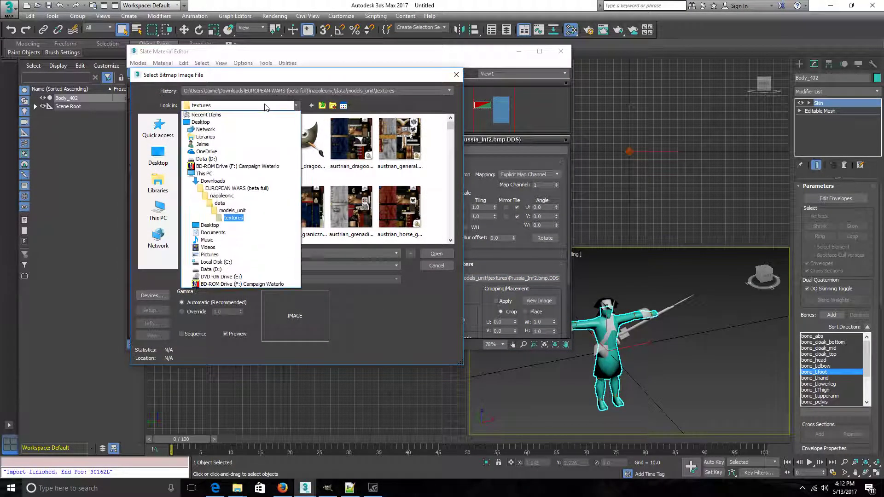
click(230, 189)
click(226, 106)
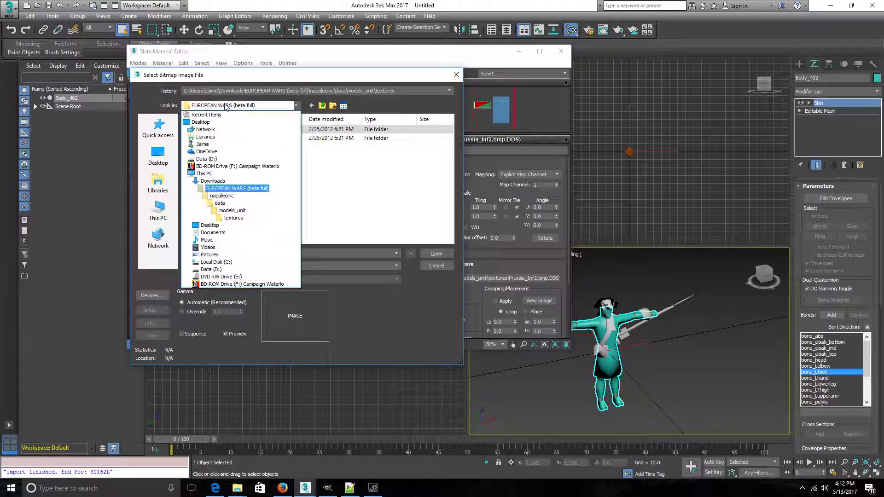
click(221, 188)
- Load prussian_musketeers.tga.dds from napoleonic\data\models_unit\textures as the node's bitmap
double_click(210, 129)
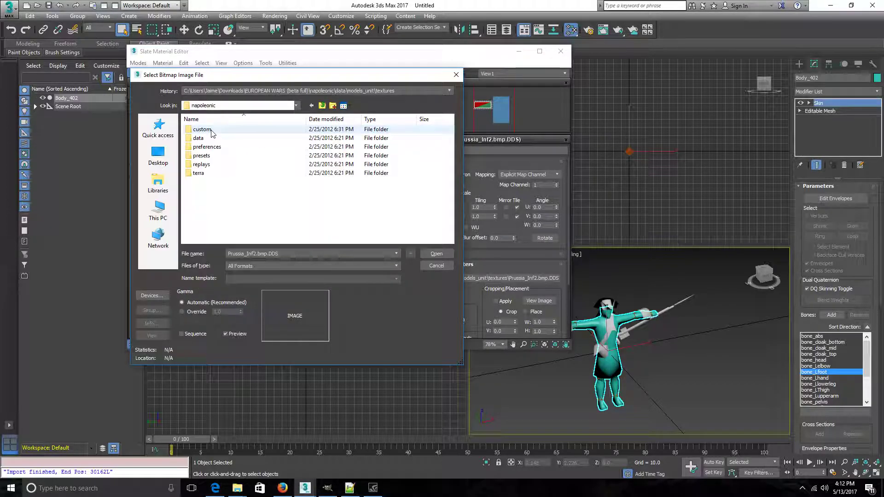
double_click(207, 138)
scroll(233, 207, down, 3)
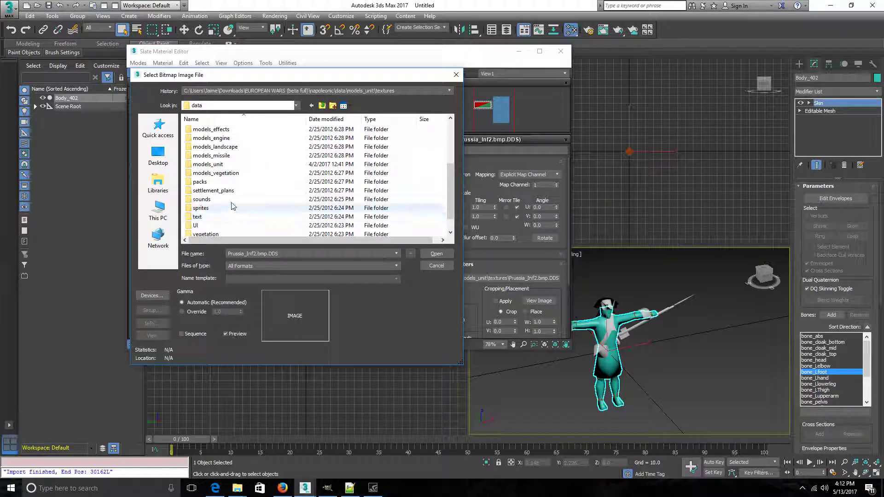
double_click(213, 164)
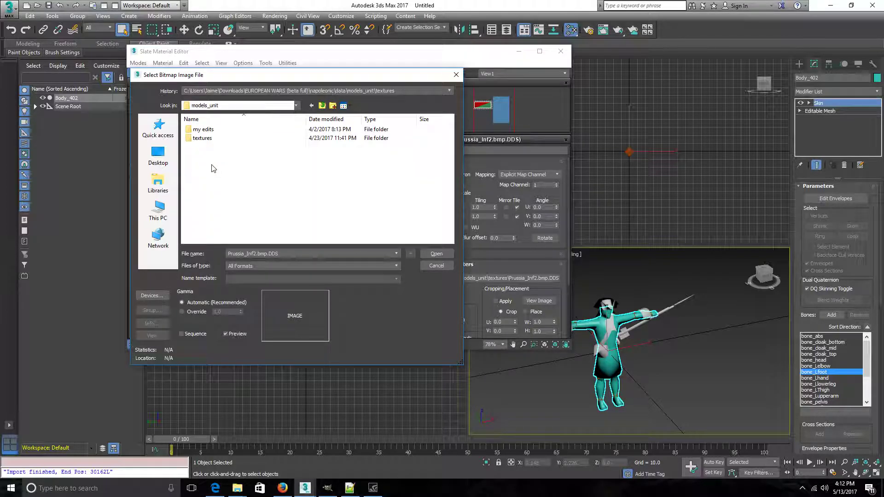
double_click(203, 138)
scroll(433, 184, down, 15)
scroll(394, 177, up, 2)
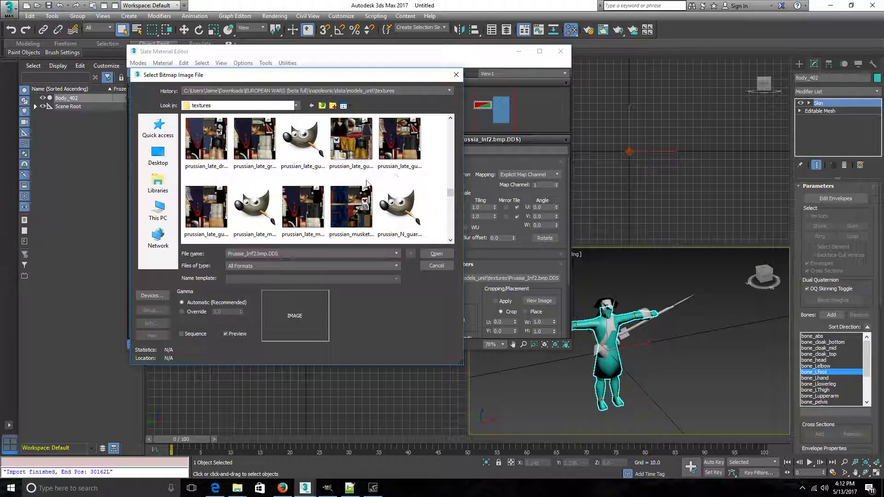
double_click(346, 202)
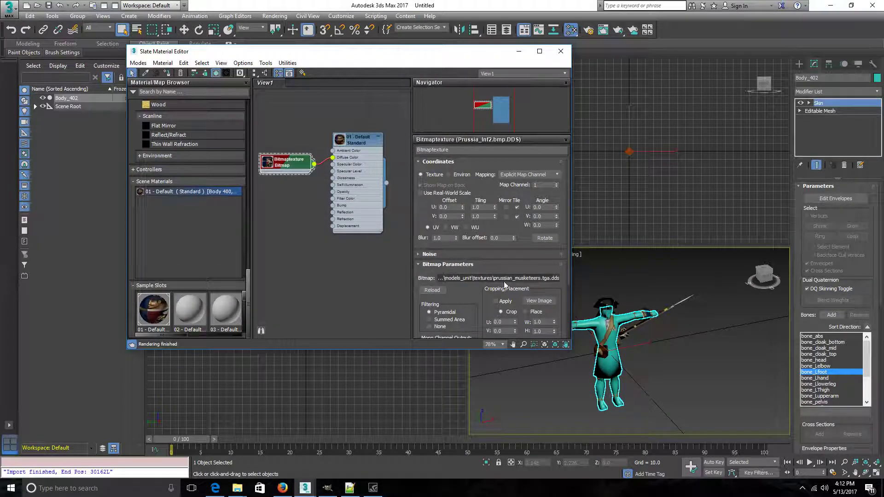
- View the loaded texture image and examine how it shows on the musketeer's body and gear in the Perspective viewport
click(538, 300)
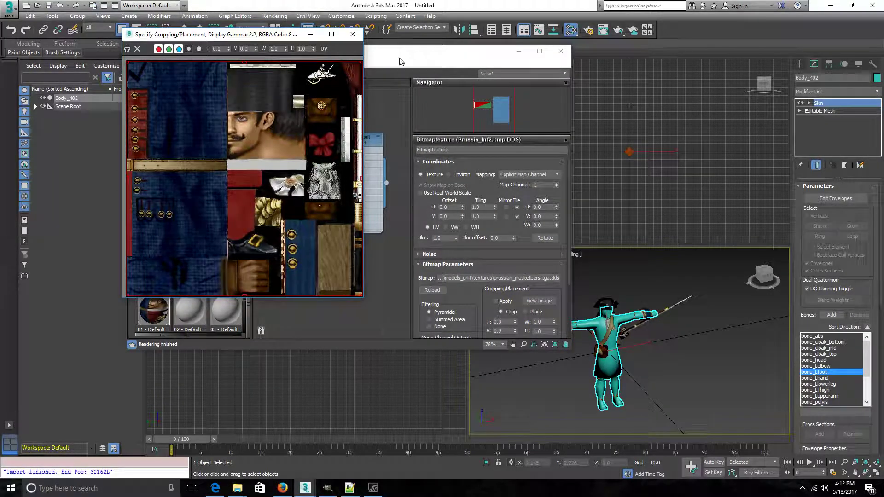
click(352, 34)
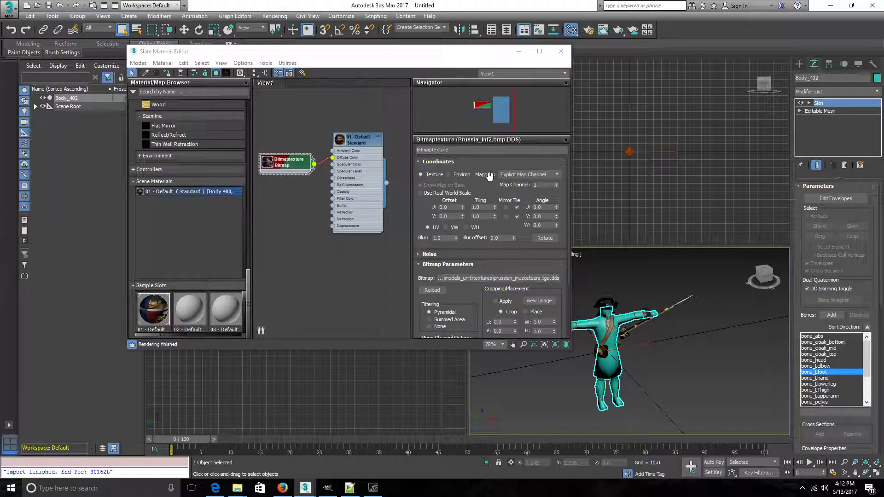
scroll(650, 365, down, 2)
scroll(706, 343, up, 5)
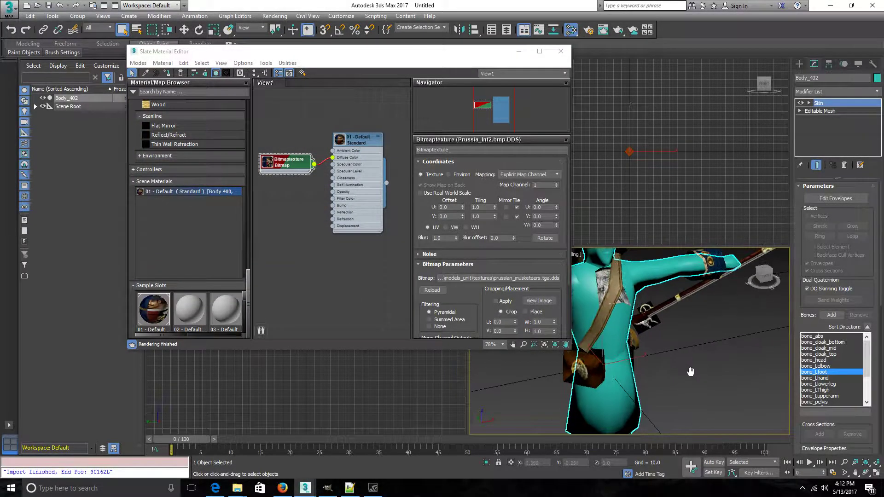
scroll(683, 353, down, 5)
scroll(647, 359, up, 2)
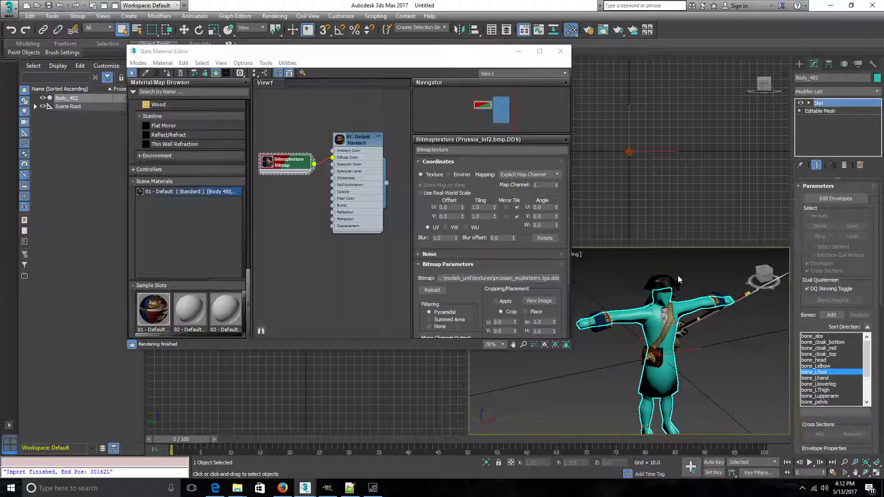
scroll(668, 283, up, 1)
scroll(694, 297, down, 3)
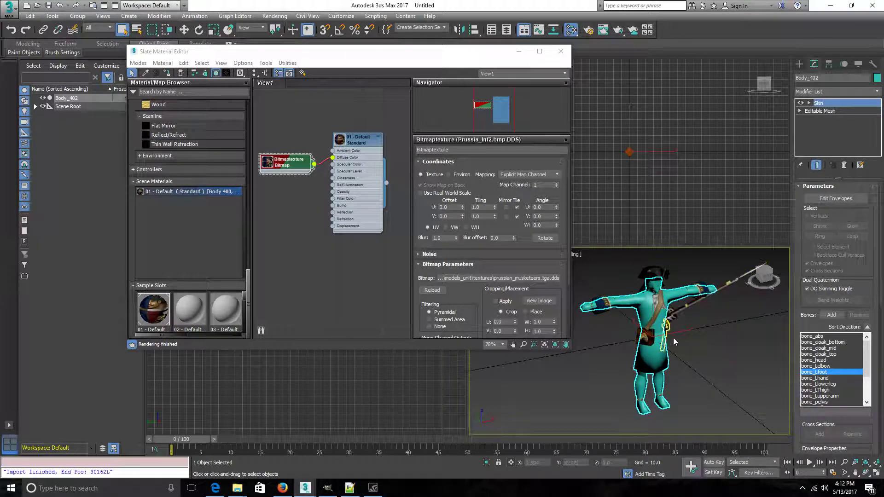
- Clear the selection and reselect the musketeer's body mesh in the Perspective viewport
click(702, 366)
click(660, 354)
click(614, 271)
click(643, 311)
click(702, 336)
click(630, 302)
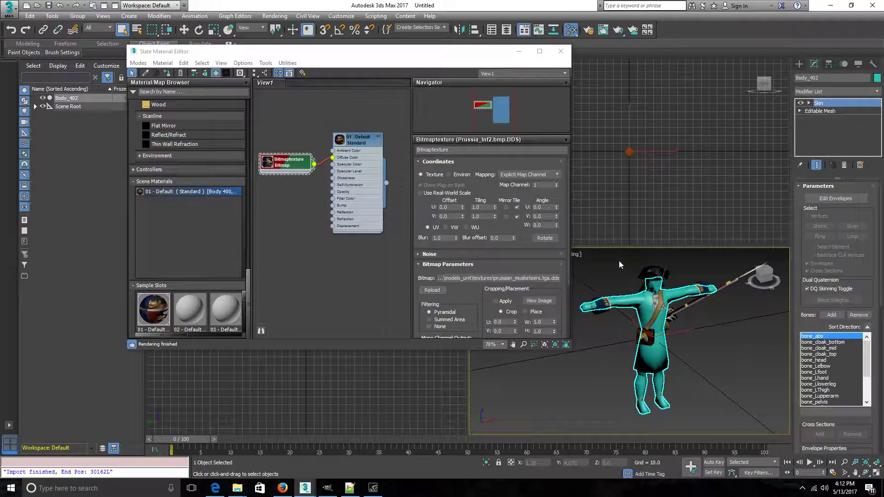
click(618, 261)
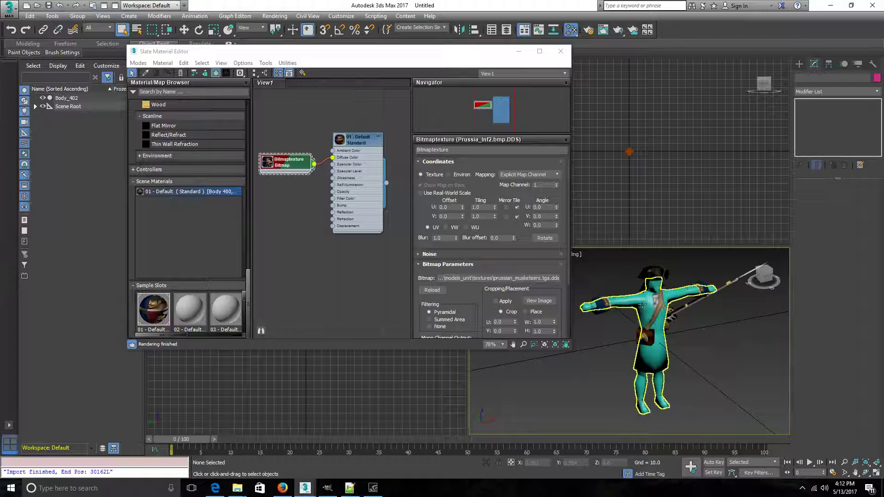
click(642, 306)
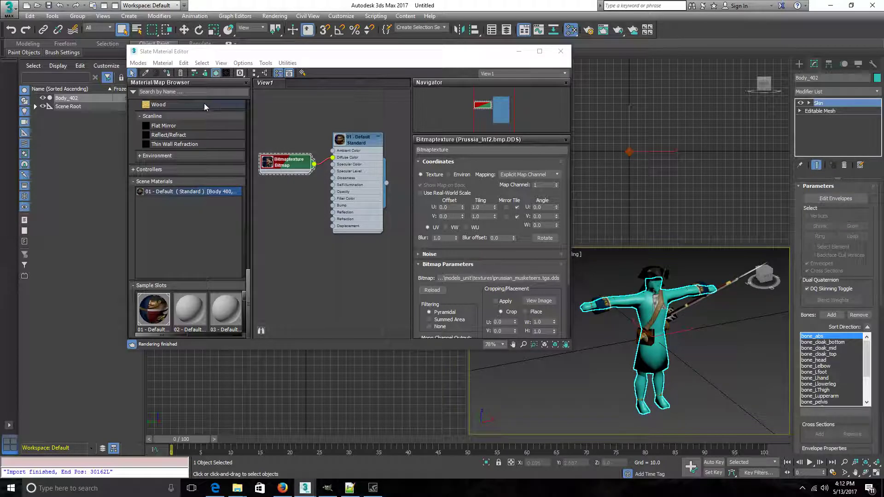
- Assign the 01 - Default material to the selected body mesh, and undo that assignment
click(361, 142)
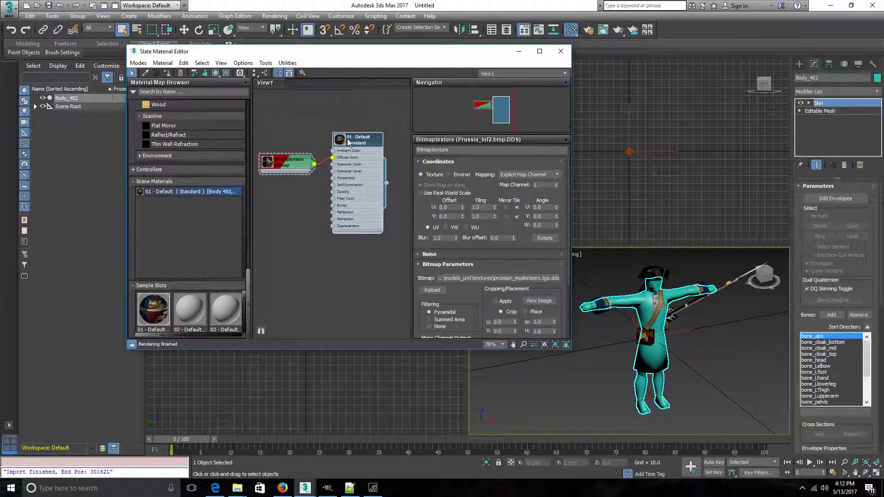
double_click(360, 143)
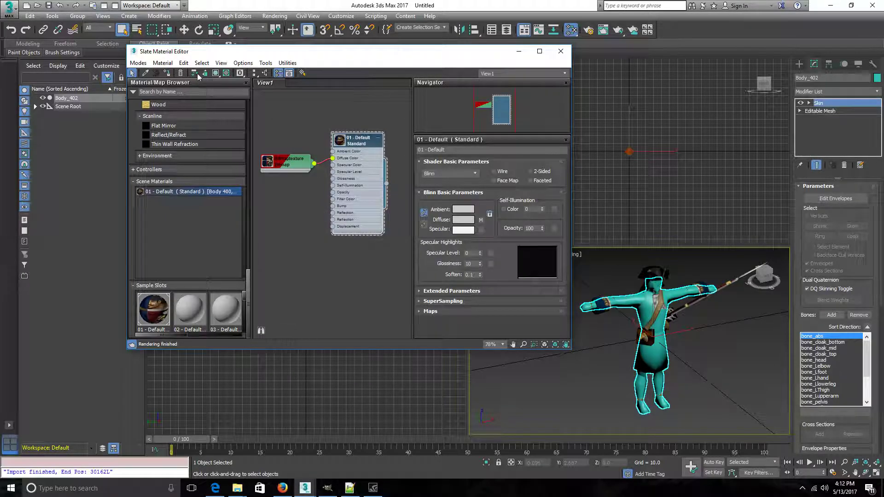
click(167, 75)
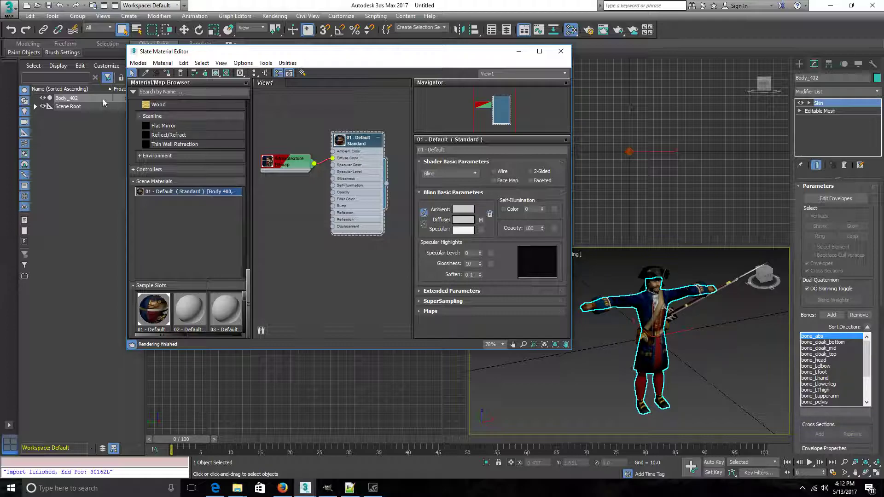
click(60, 5)
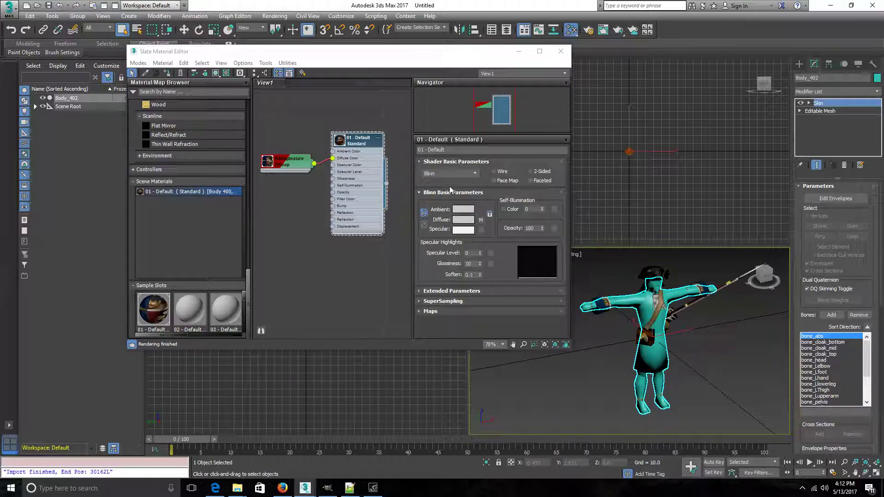
- Apply the 01 - Default material from its node output directly to the musketeer's body, and close the Slate Material Editor
drag(386, 184, 663, 322)
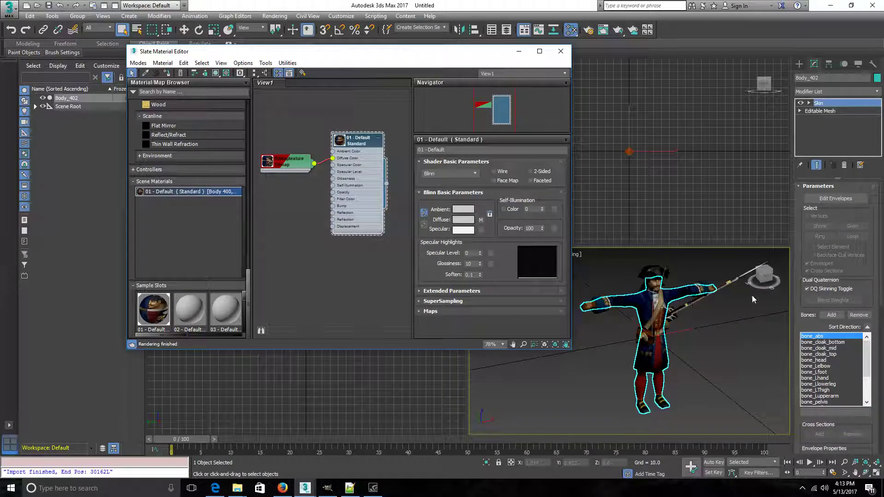
mouse_move(764, 279)
mouse_down()
mouse_move(778, 280)
mouse_move(754, 277)
mouse_up()
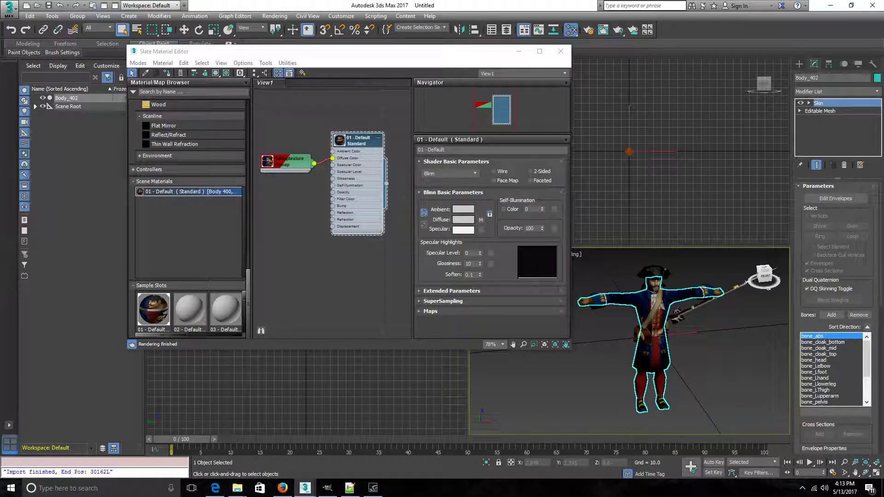
click(562, 53)
alt+middle_drag(747, 412, 693, 368)
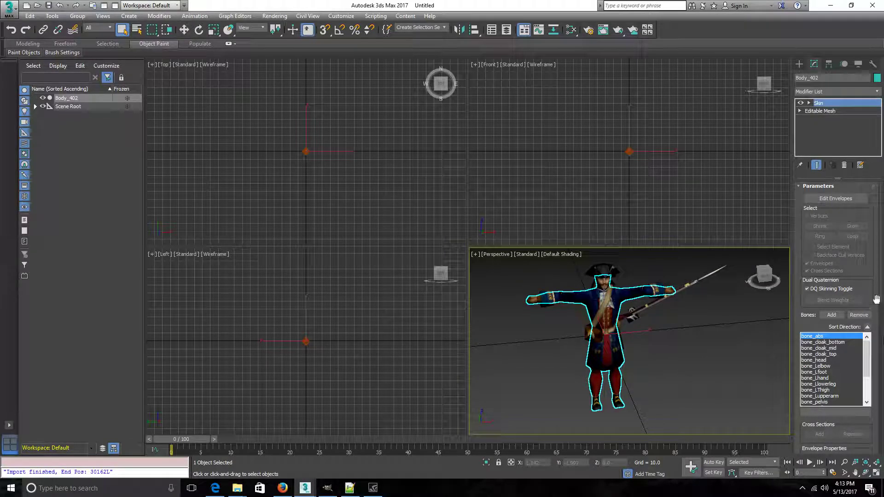
- Start the R:TW animation import from the MAXScript utility's import options
drag(881, 302, 882, 447)
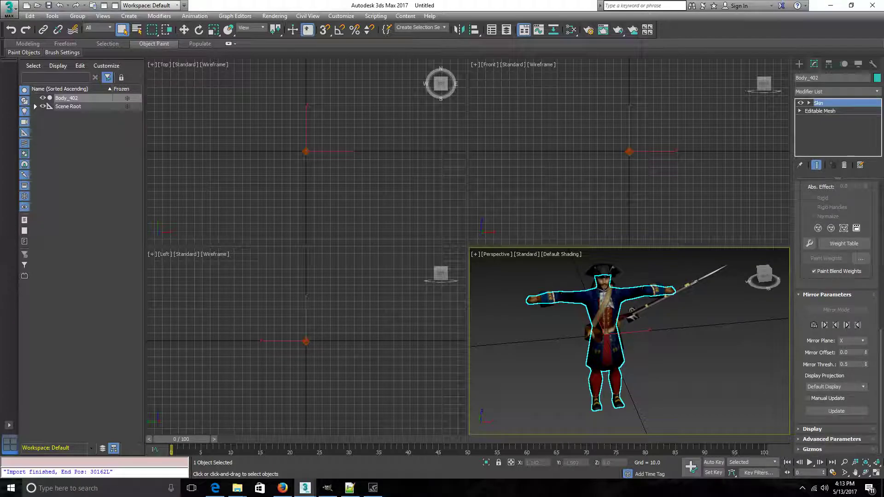
click(872, 64)
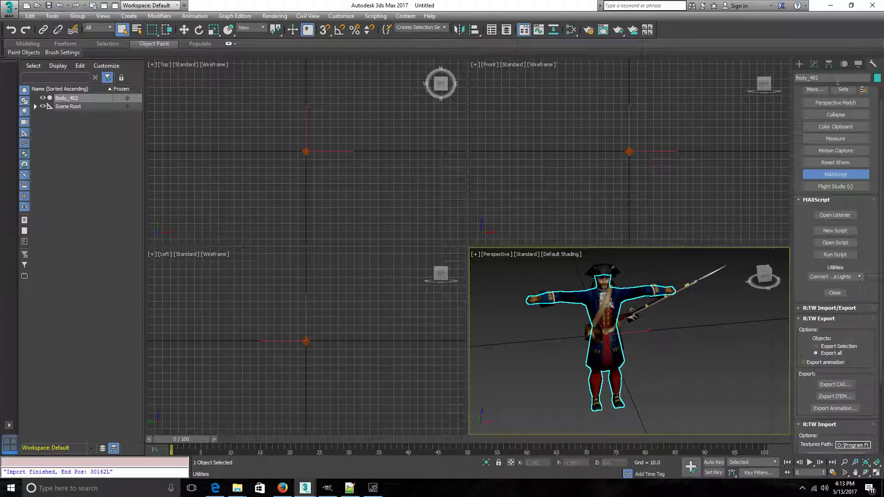
scroll(870, 409, down, 3)
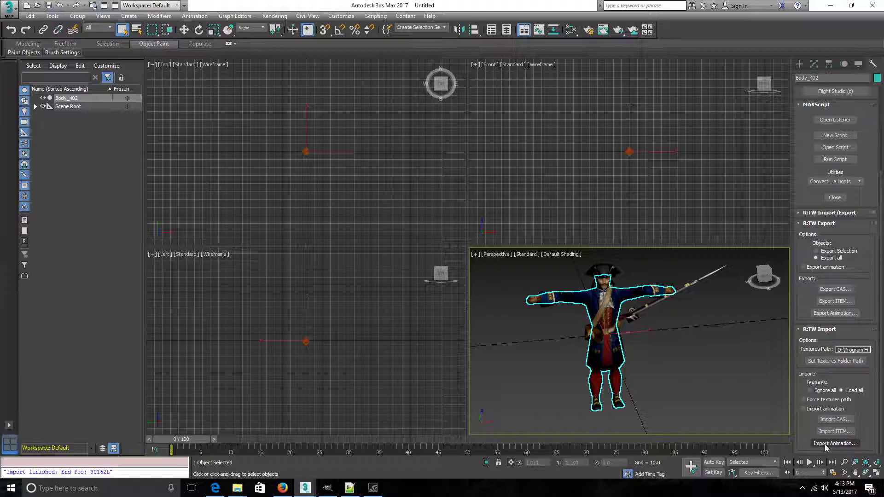
click(834, 443)
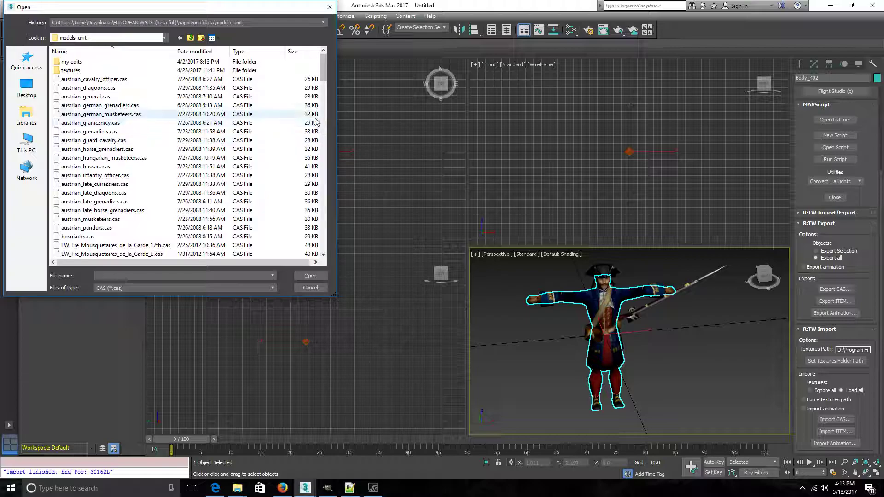
- Browse from models_unit up to the mod's data folder and into animations\data\animations\ntw_inf_ranged
mouse_move(324, 70)
mouse_down()
mouse_move(327, 99)
mouse_move(326, 60)
mouse_up()
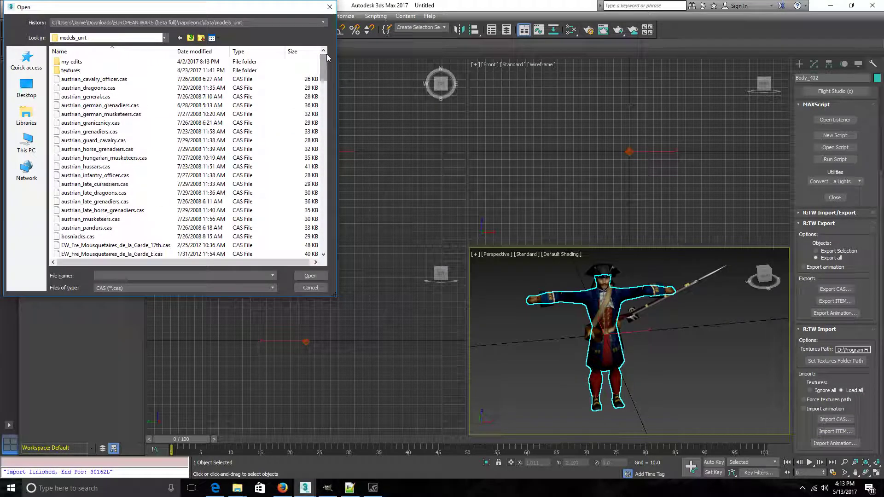
click(190, 38)
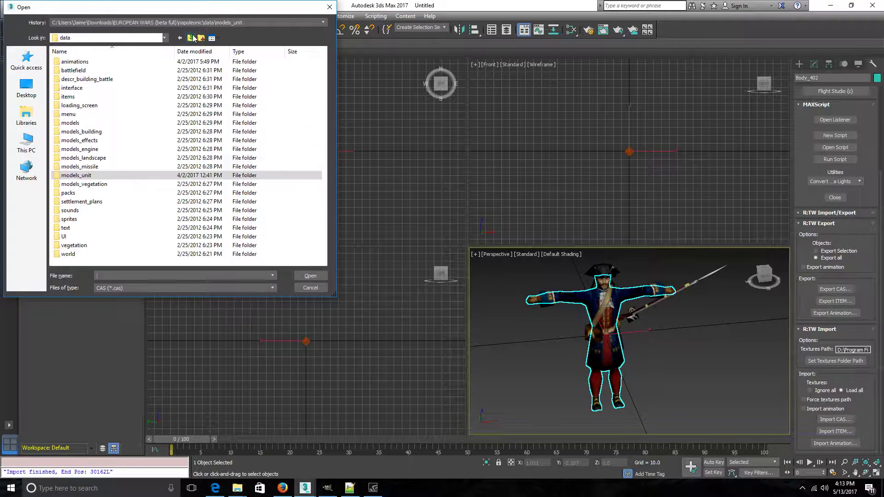
double_click(74, 62)
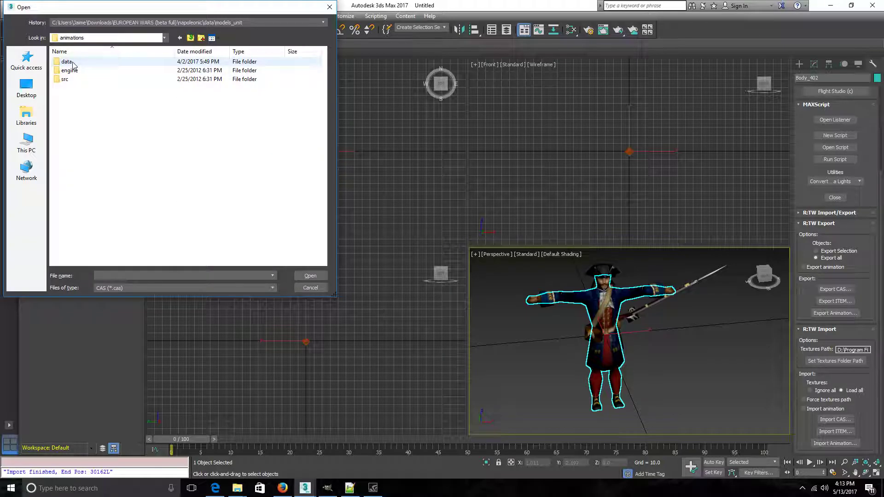
double_click(73, 62)
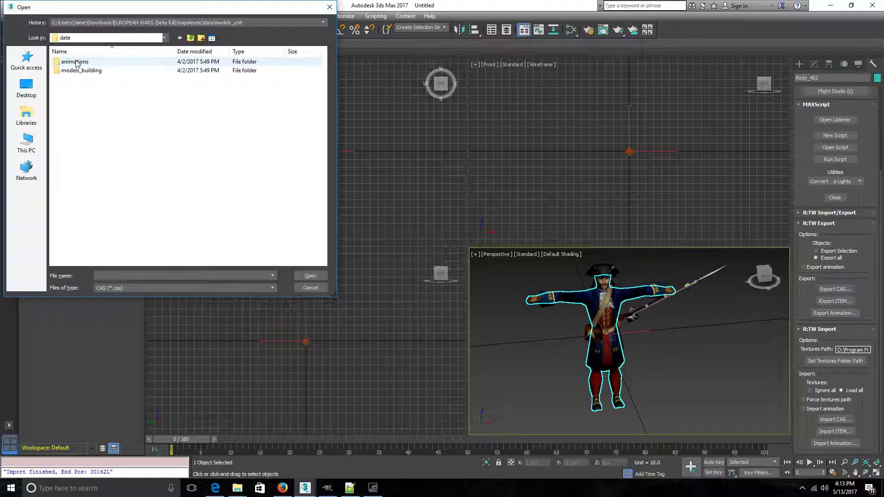
double_click(75, 62)
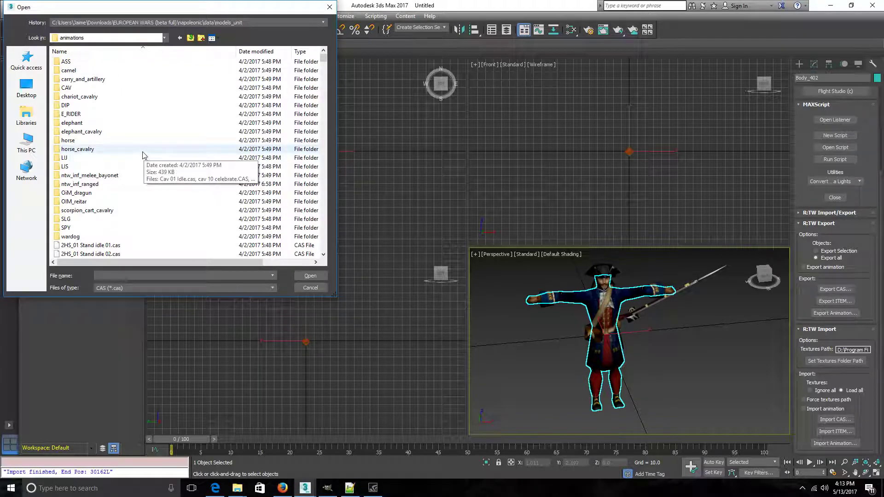
scroll(142, 155, down, 3)
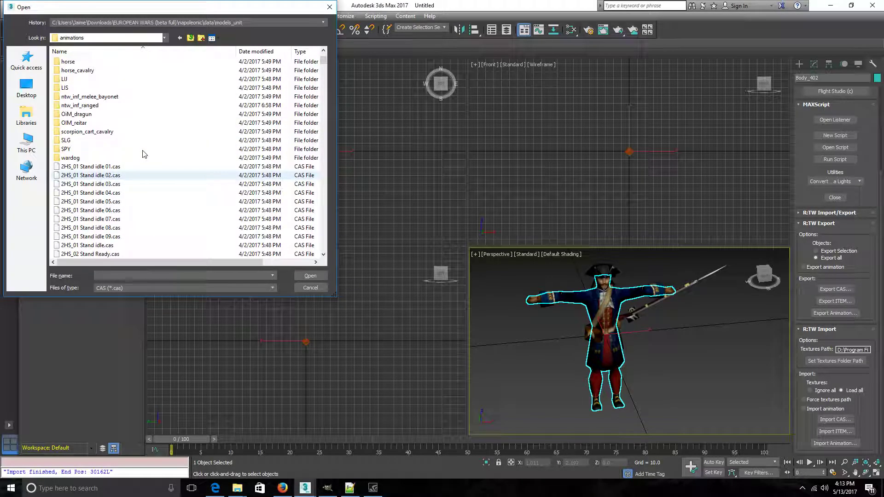
scroll(143, 155, up, 3)
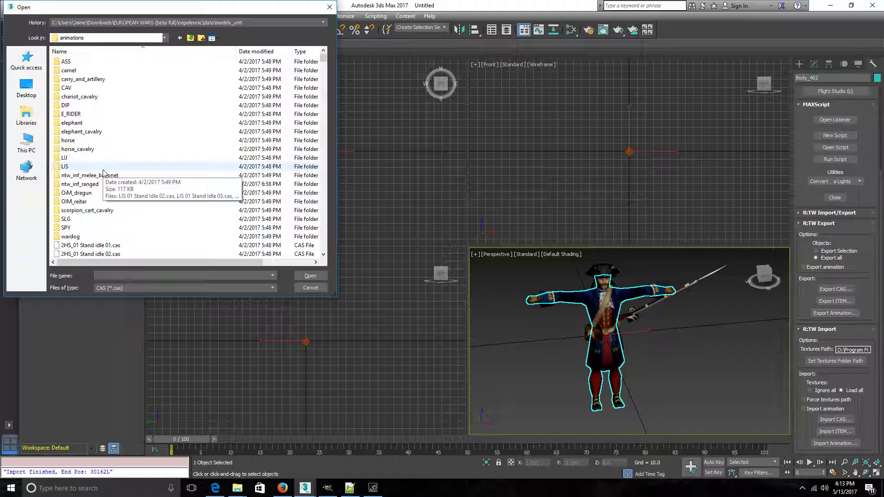
click(88, 185)
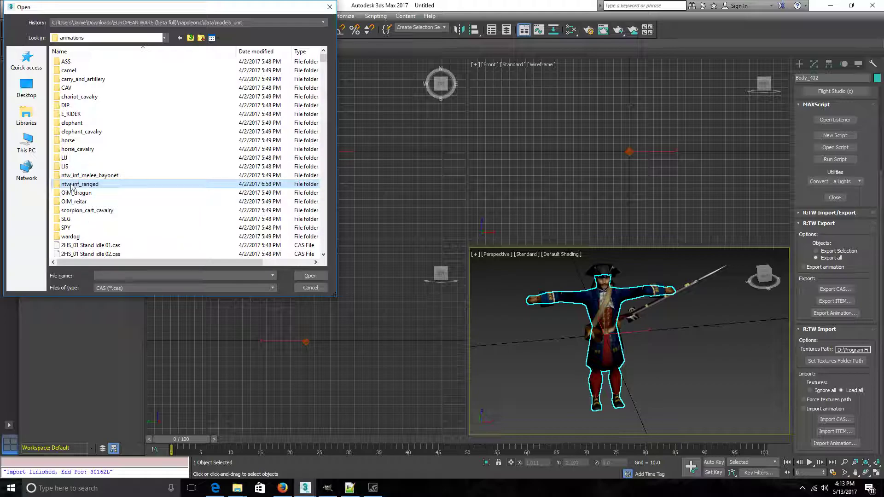
double_click(90, 184)
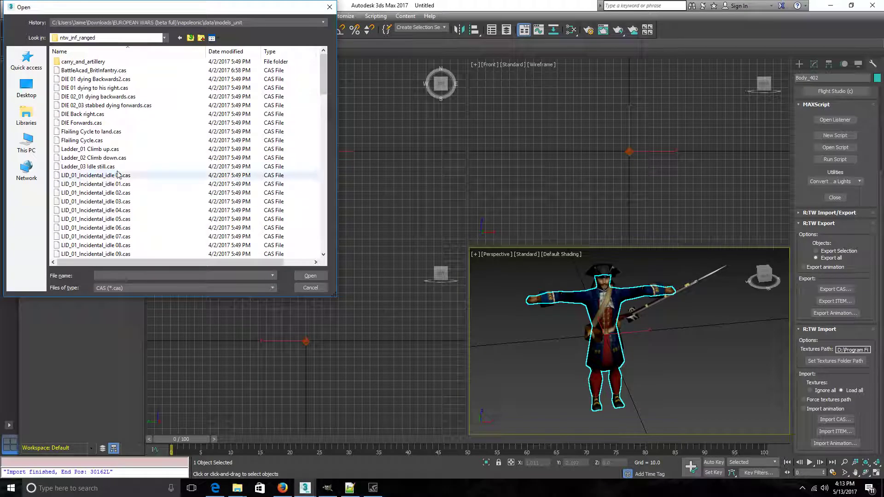
- Look through the infantry animation files and import NTW_10 Line Infantry GetReady to volley.cas onto the musketeer
scroll(130, 169, down, 8)
scroll(130, 169, down, 5)
scroll(134, 199, down, 3)
scroll(134, 199, down, 12)
scroll(104, 204, up, 1)
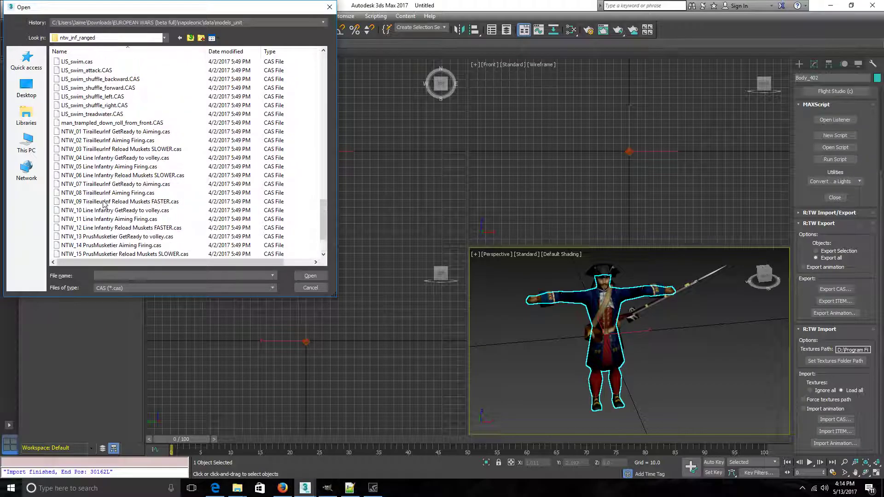
click(99, 140)
click(98, 166)
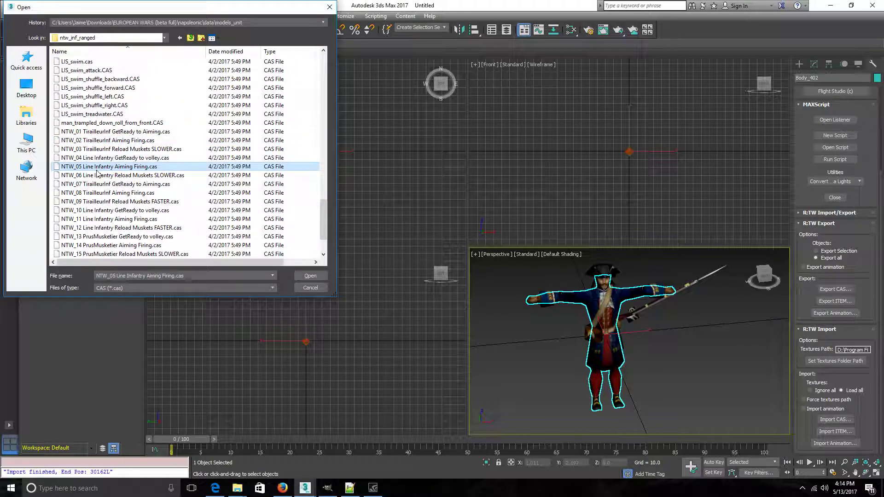
click(97, 184)
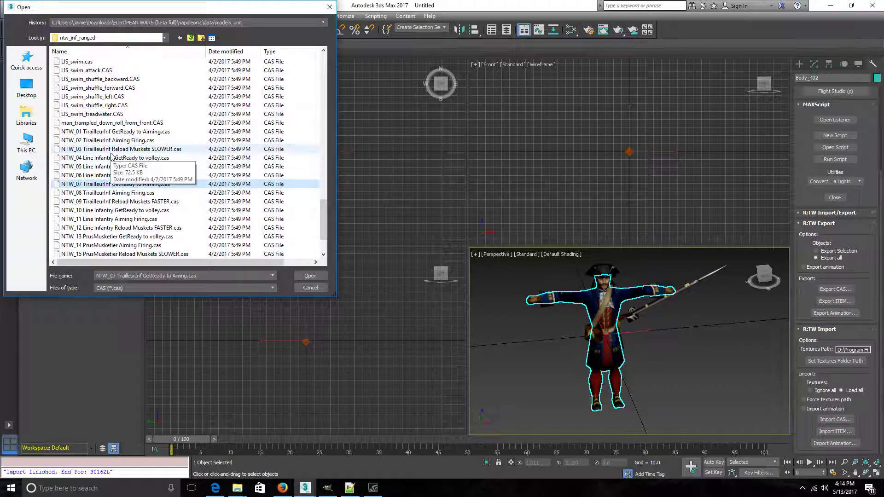
click(101, 140)
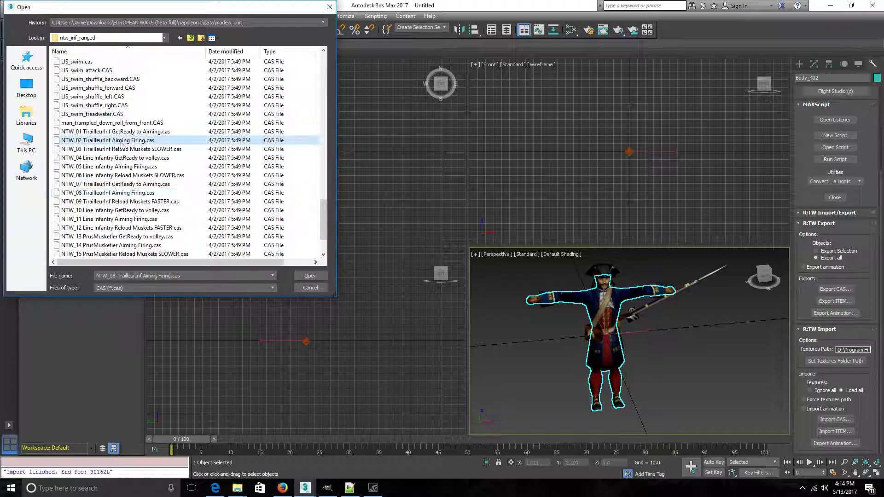
click(115, 227)
click(110, 220)
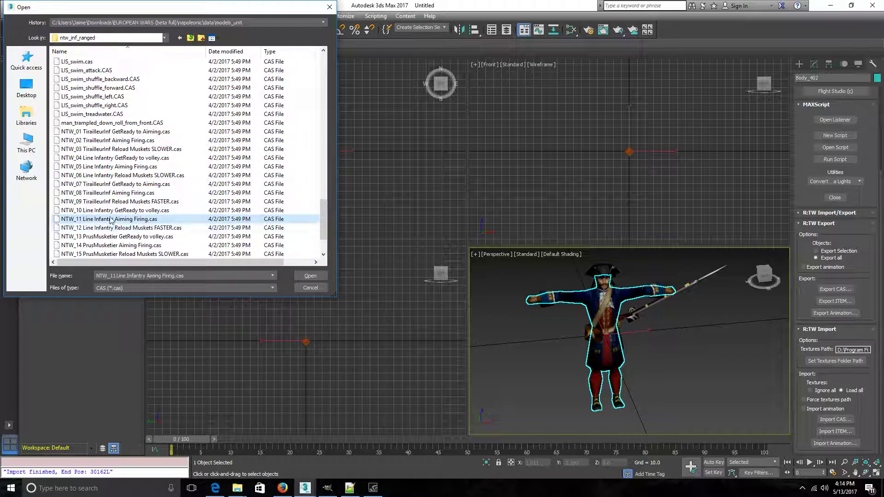
scroll(109, 189, down, 1)
click(110, 184)
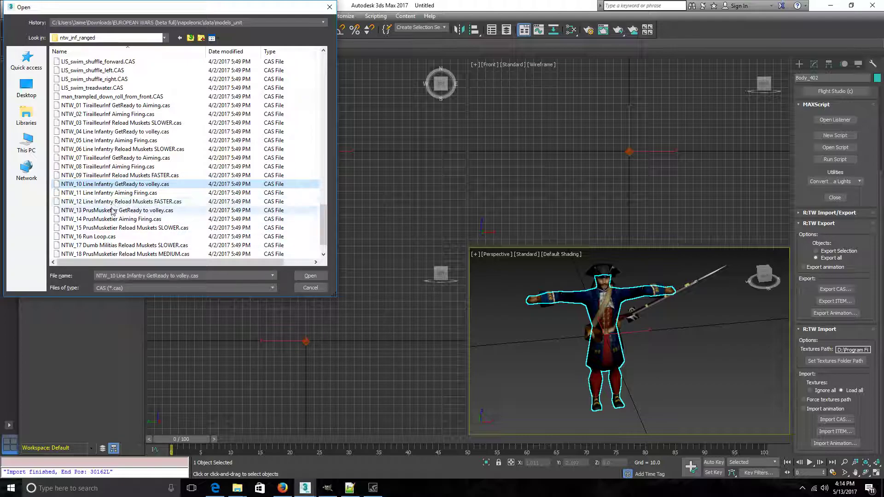
double_click(103, 184)
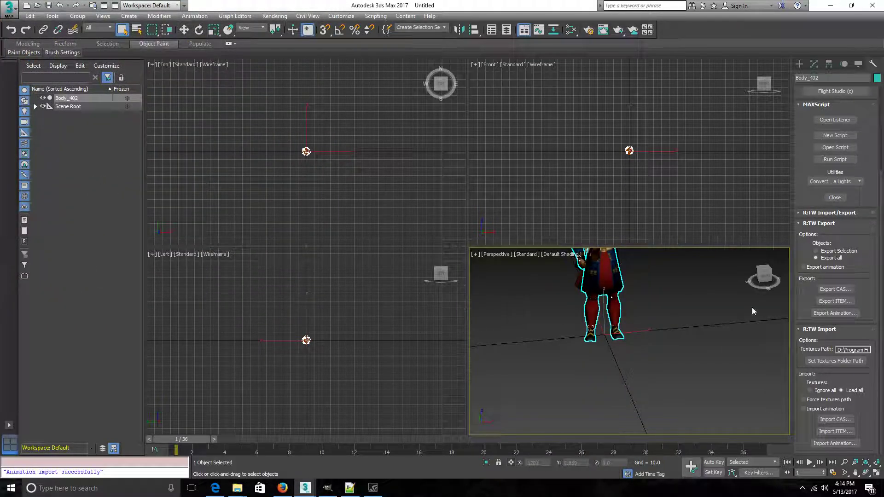
- Frame the musketeer in the Perspective viewport and scrub the imported animation from frame 1 to 37 and back
scroll(752, 311, down, 5)
middle_drag(718, 306, 672, 327)
scroll(670, 329, up, 2)
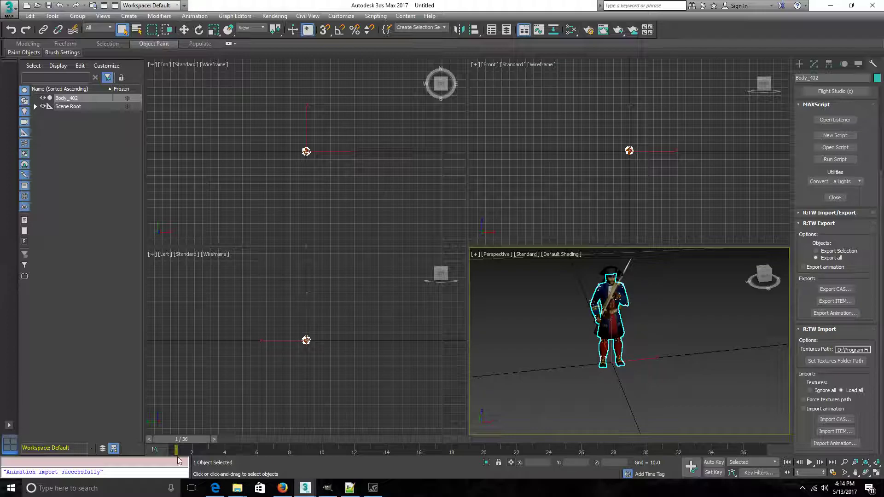
drag(183, 441, 797, 445)
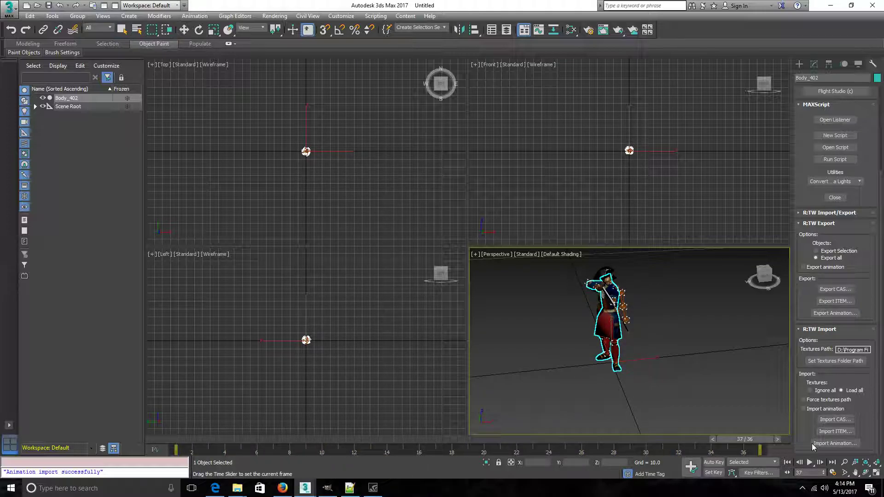
middle_drag(691, 318, 680, 324)
drag(764, 275, 778, 287)
drag(755, 441, 179, 441)
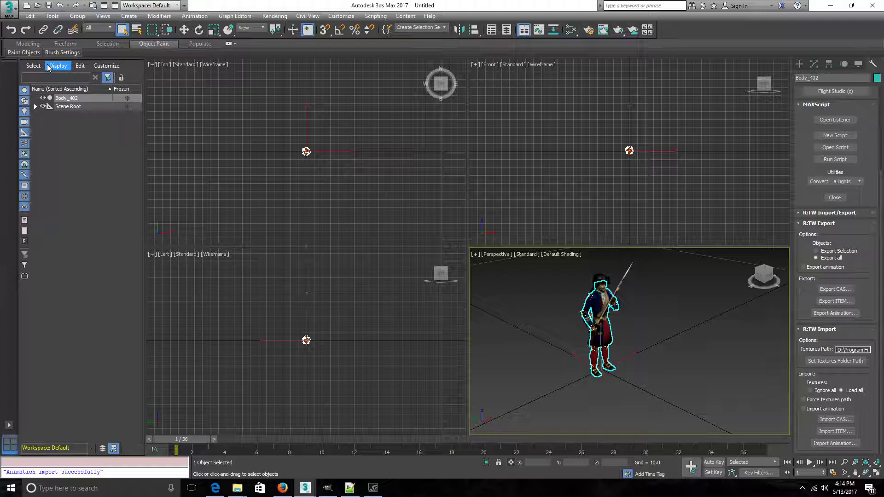
- Expand all nodes of the scene hierarchy in the Scene Explorer
click(69, 108)
click(65, 101)
click(58, 65)
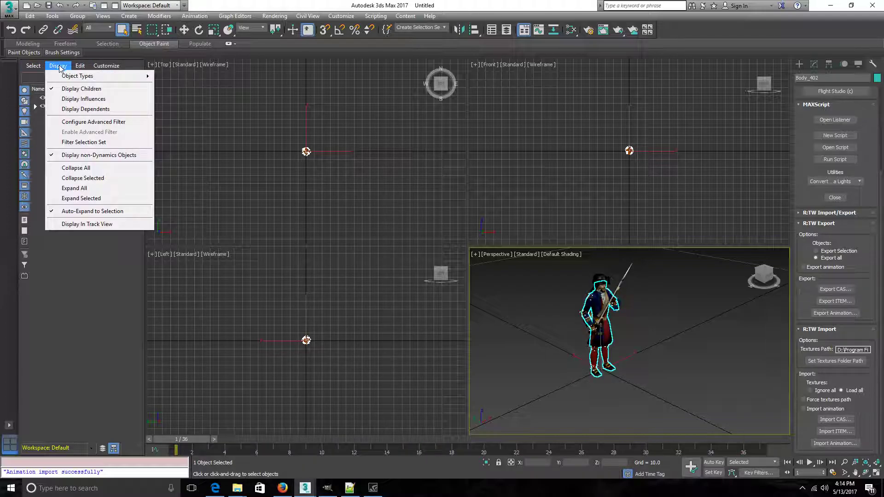
click(74, 187)
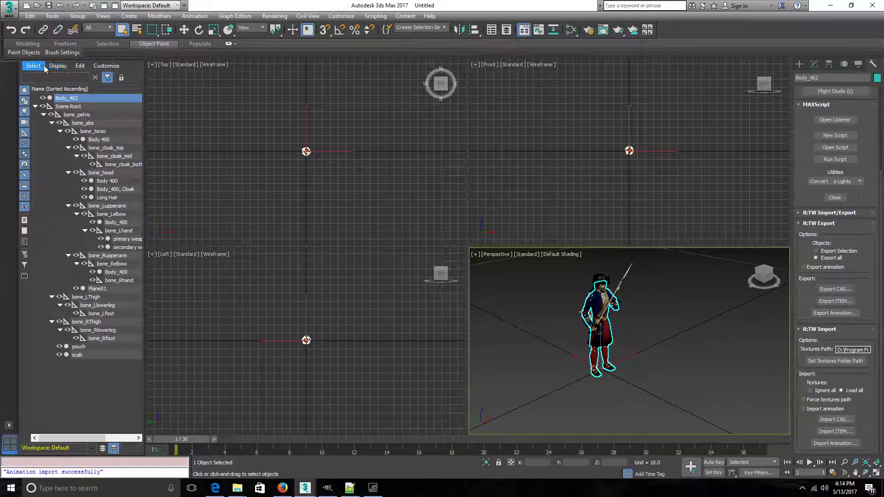
- Examine the animation keys on Scene Root, the torso and cloak bones, and the Body_400, Cloak object
click(70, 107)
click(68, 99)
click(71, 107)
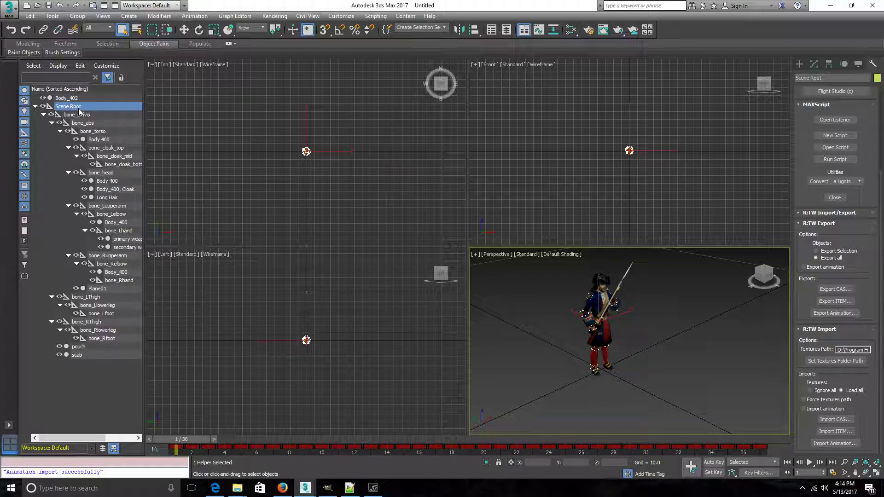
click(84, 122)
click(98, 132)
click(102, 140)
click(109, 148)
click(113, 157)
click(119, 165)
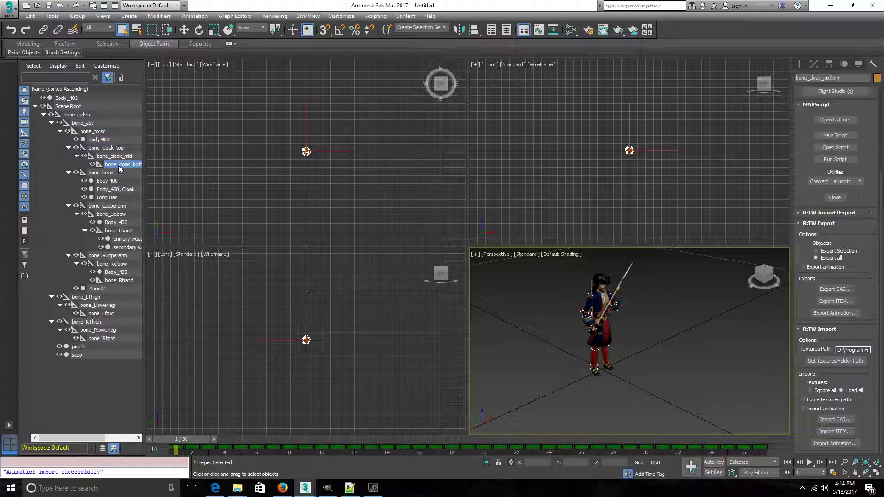
click(113, 190)
click(214, 439)
drag(207, 441, 177, 453)
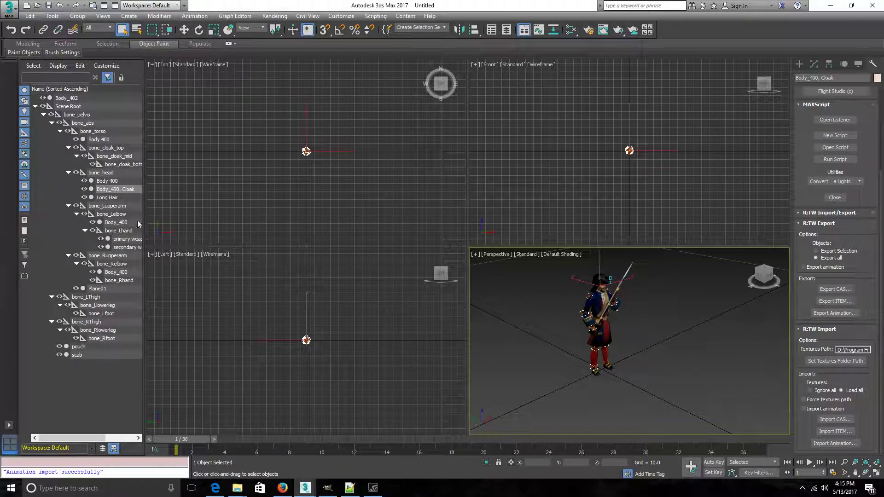
- Widen the Scene Explorer and compare the primary weapon and secondary weapon objects under bone_Lhand
drag(145, 216, 170, 216)
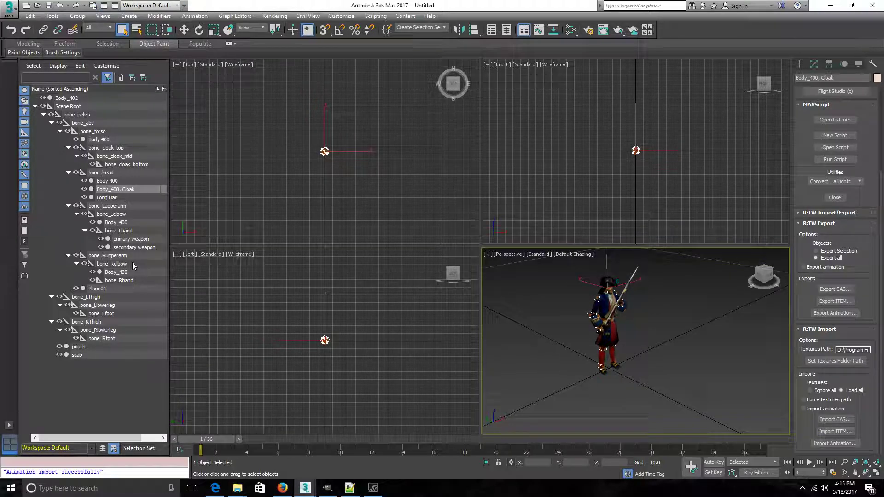
click(131, 239)
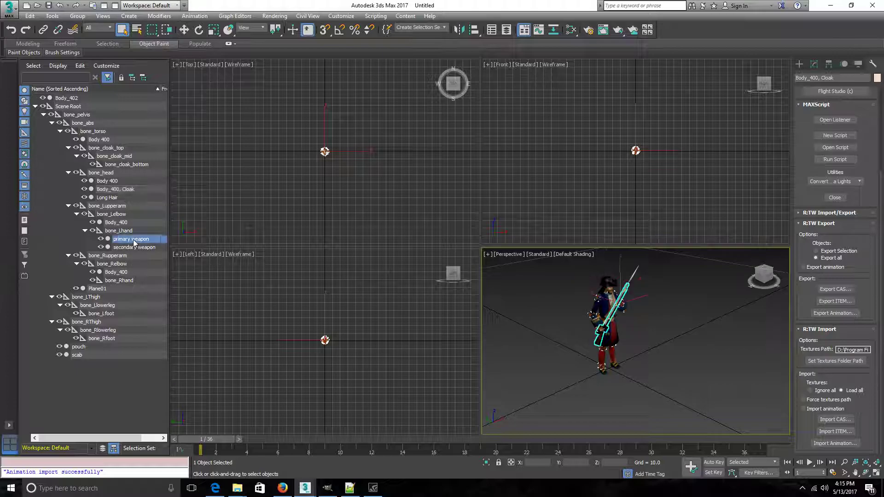
click(134, 249)
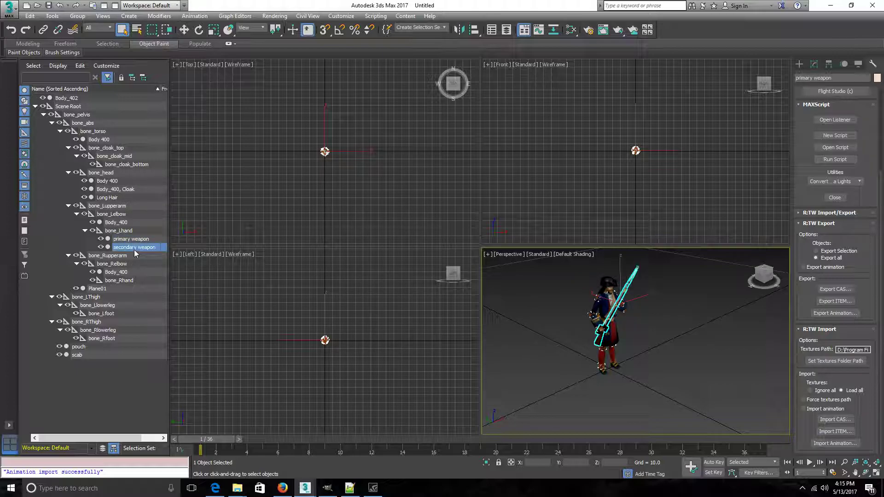
click(131, 239)
click(133, 245)
click(134, 240)
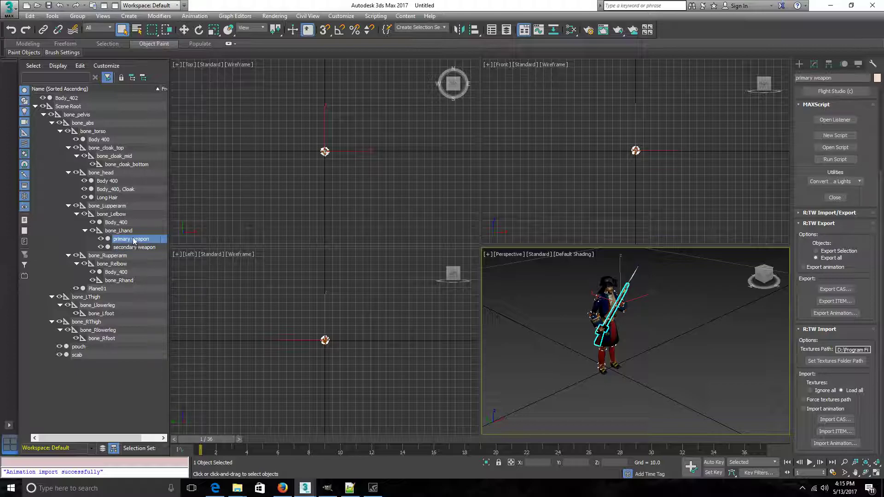
- Rename the two weapon objects under bone_Lhand to primary_weapon and secondary_weapon, and reselect primary_weapon
click(131, 238)
click(131, 239)
key(BackSpace)
text(_)
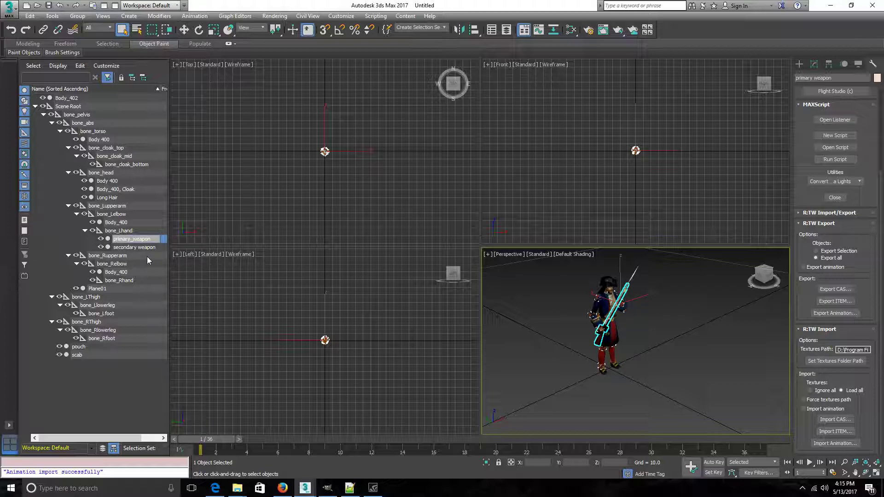
click(140, 248)
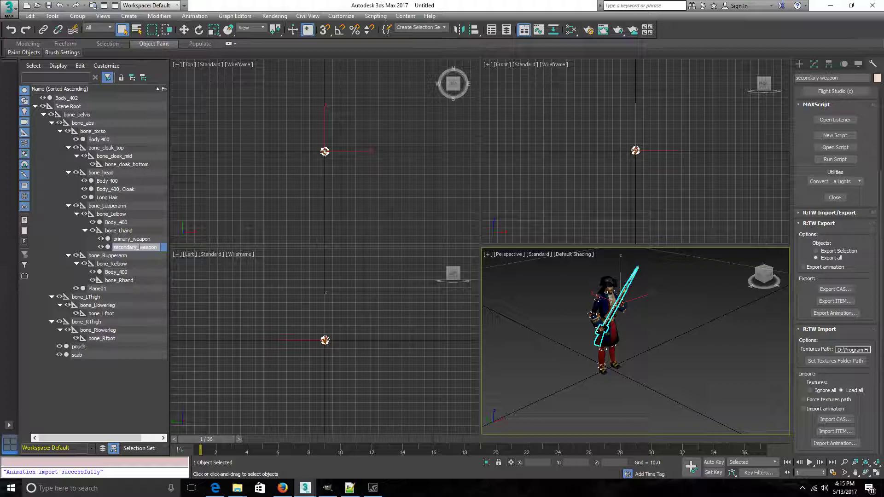
click(129, 240)
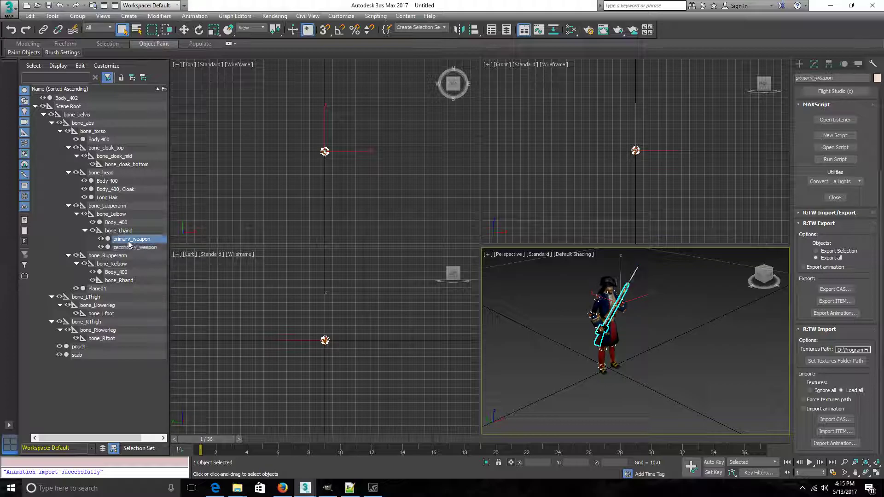
- With bone_Lhand selected, re-scale the animation time to run from frame 0 to 36, and scrub the animation to frame 36
click(118, 232)
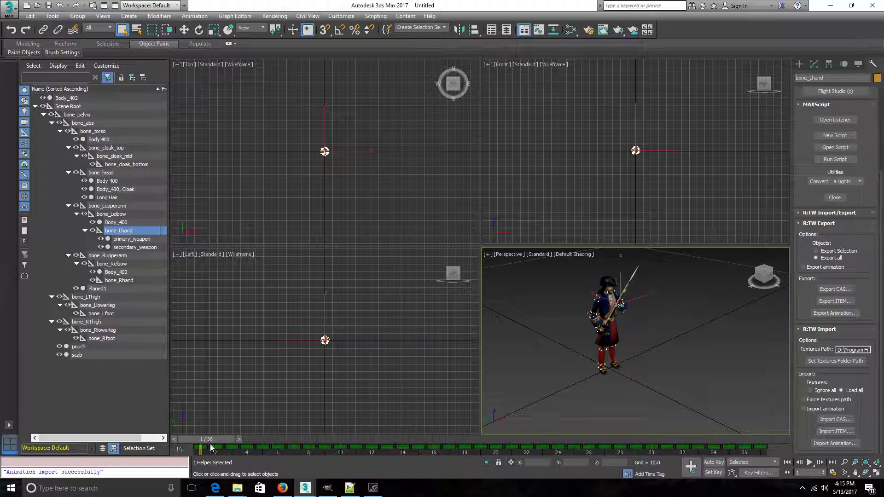
mouse_move(209, 443)
mouse_down()
mouse_move(736, 417)
mouse_move(560, 458)
mouse_move(208, 442)
mouse_up()
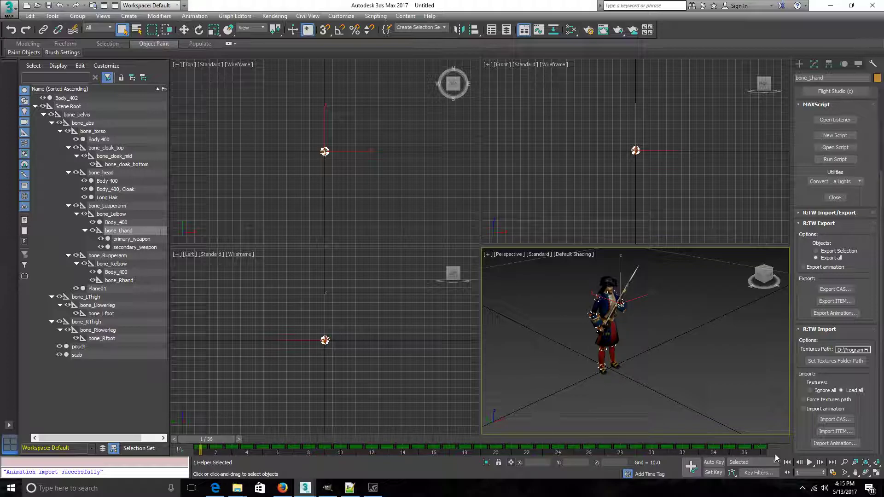
click(832, 474)
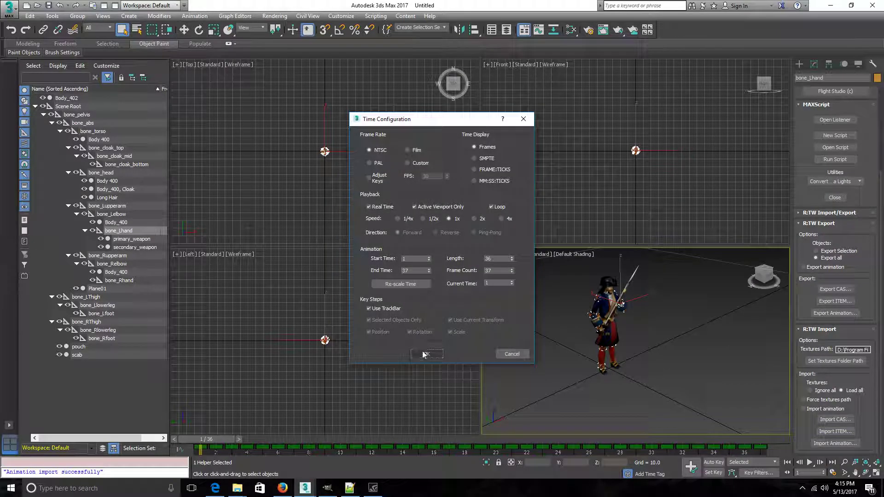
click(405, 283)
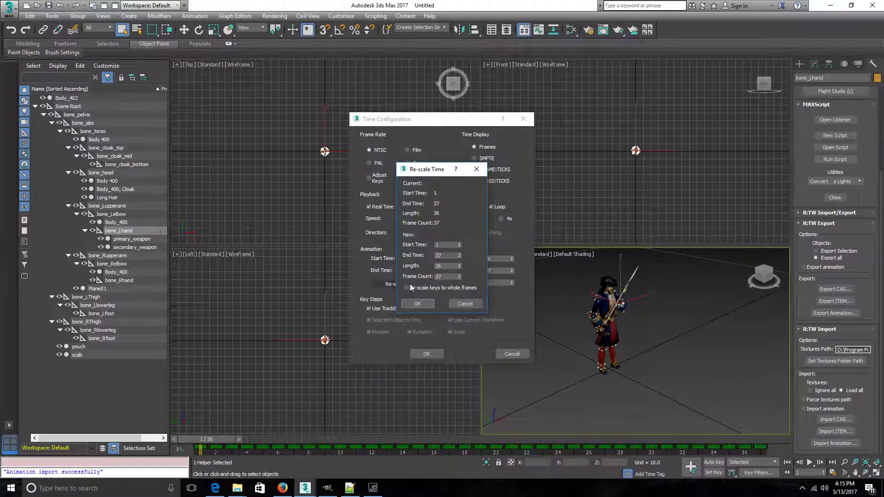
double_click(438, 246)
double_click(447, 255)
click(418, 302)
click(433, 354)
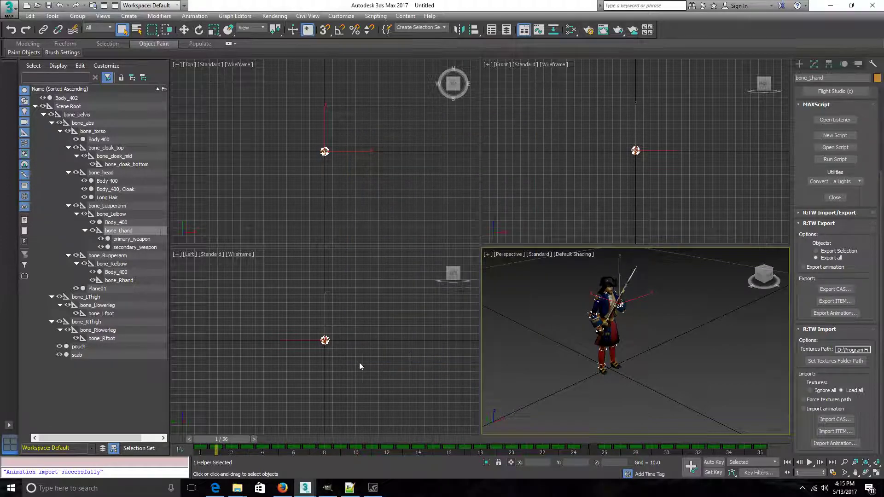
drag(217, 439, 823, 448)
key(q)
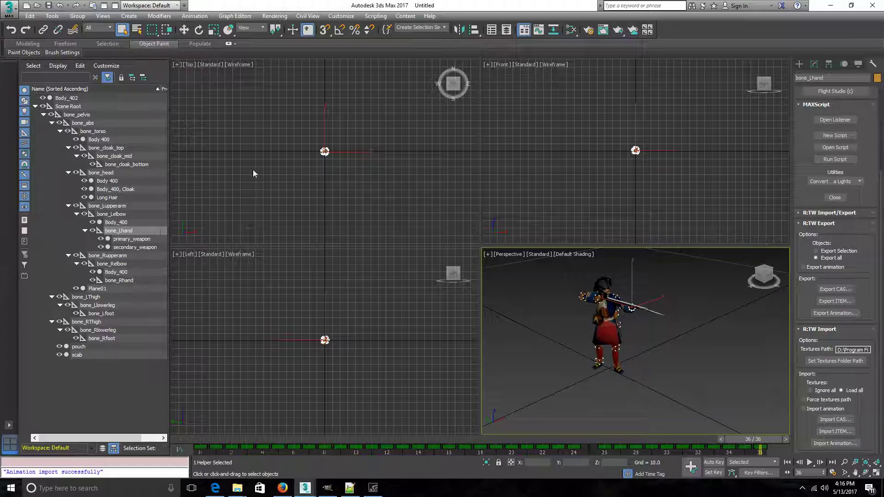
- Select Body_402, the three meshes under bone_head (Body 400; Body_400, Cloak; Long Hair) and primary_weapon together
click(84, 98)
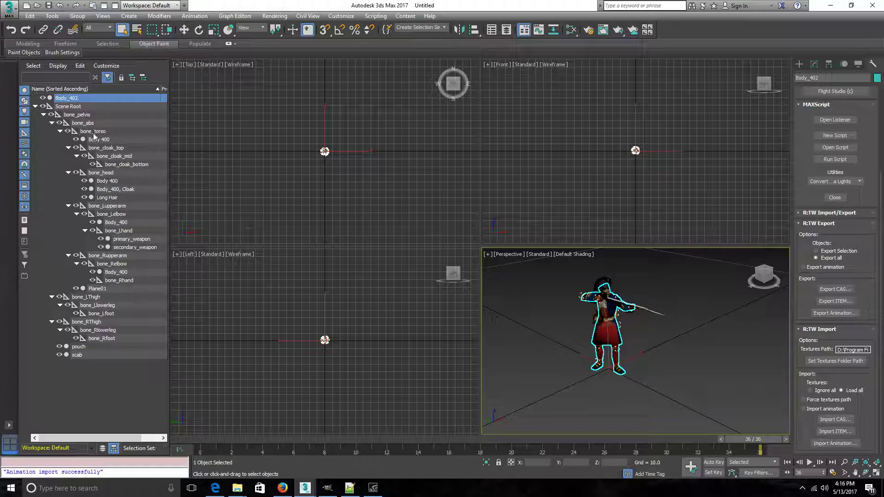
click(84, 109)
click(65, 98)
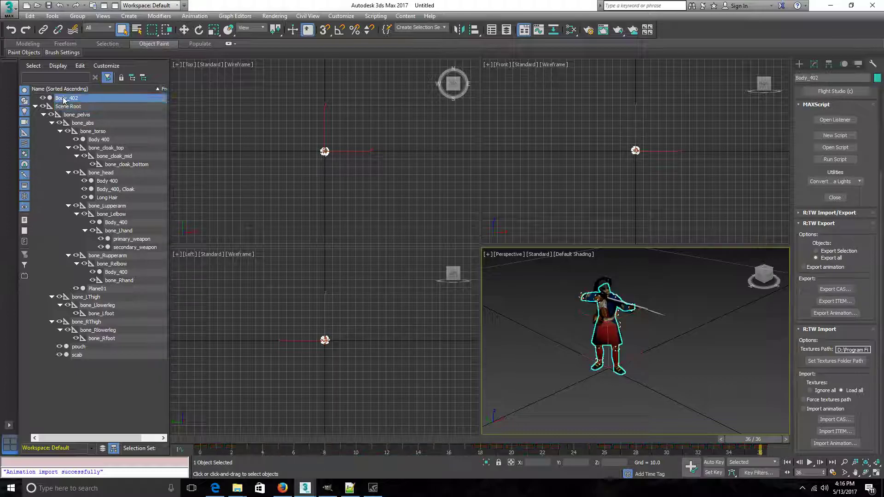
ctrl+click(112, 182)
ctrl+click(115, 189)
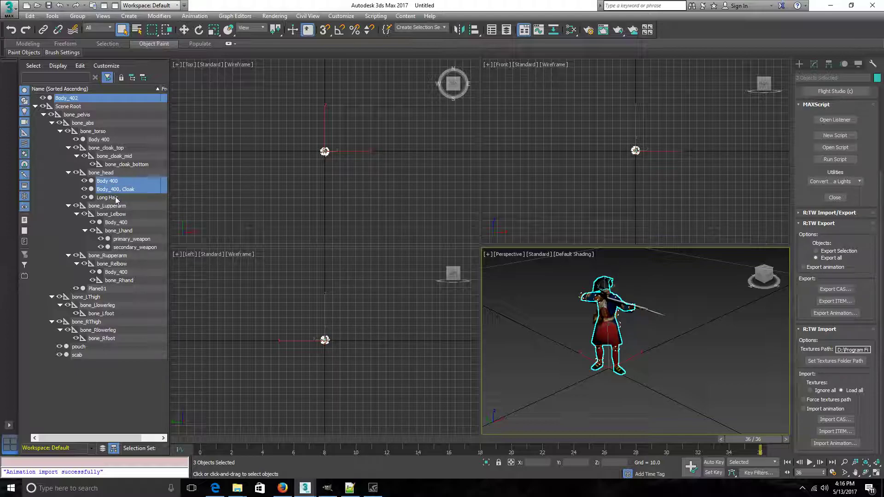
ctrl+click(113, 198)
ctrl+click(129, 240)
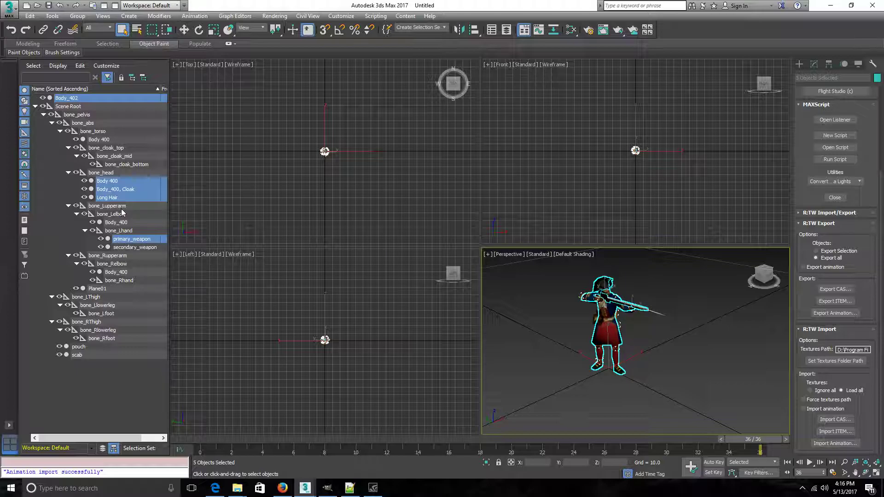
click(373, 488)
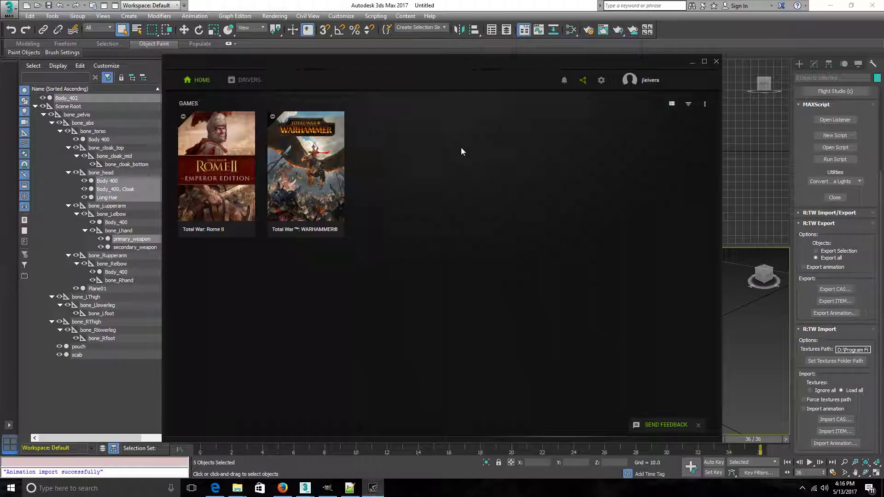
click(582, 80)
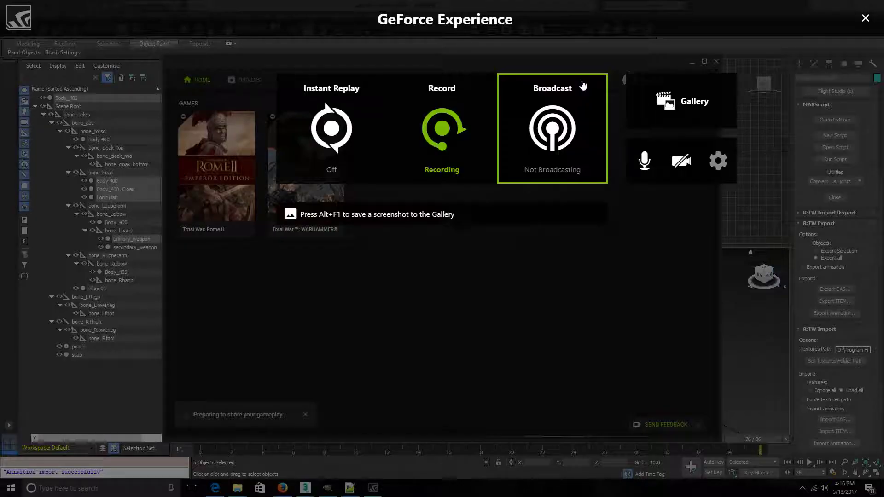
click(437, 129)
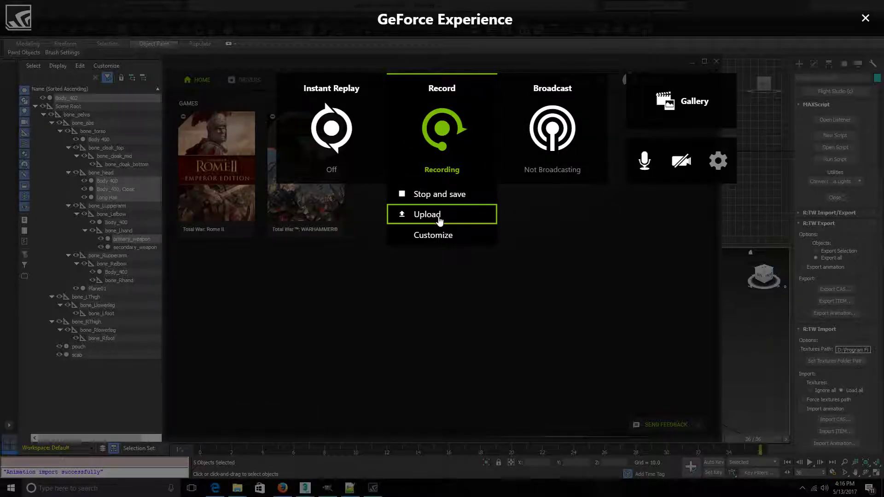